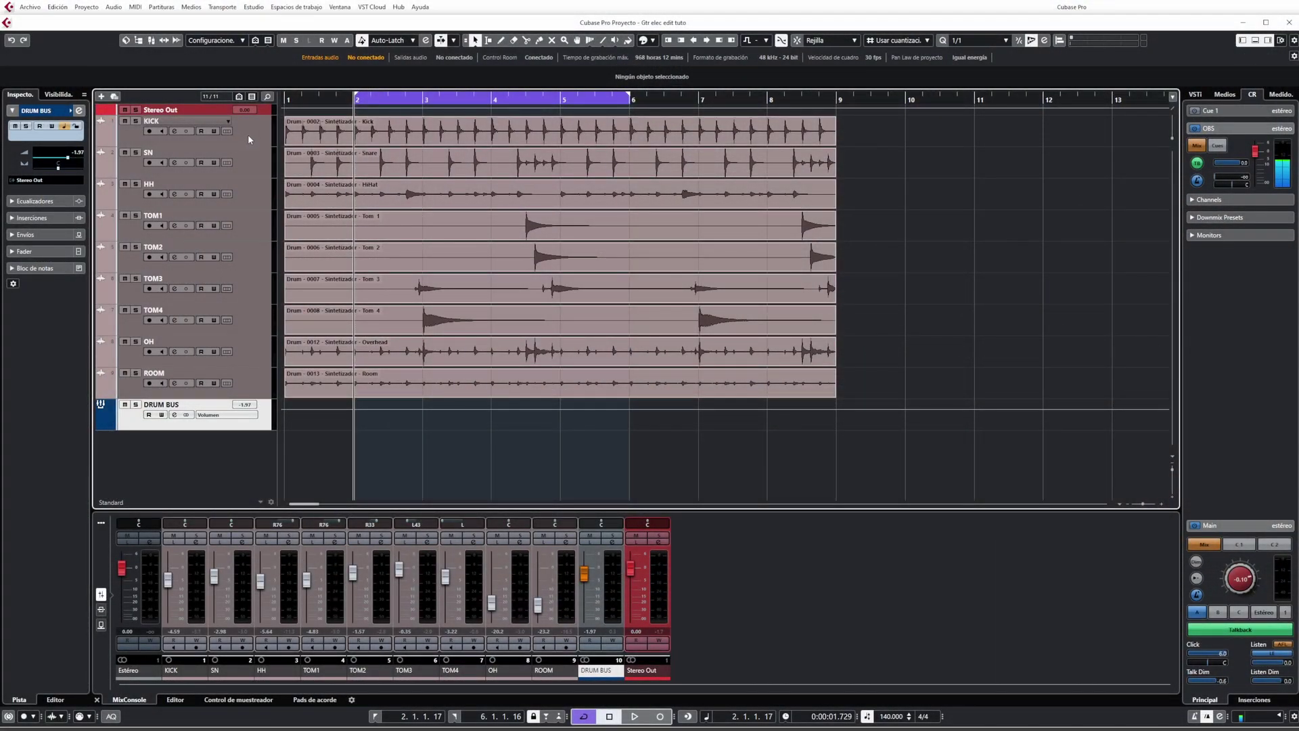
Step: Colour all the drum tracks from KICK to ROOM green
click(248, 134)
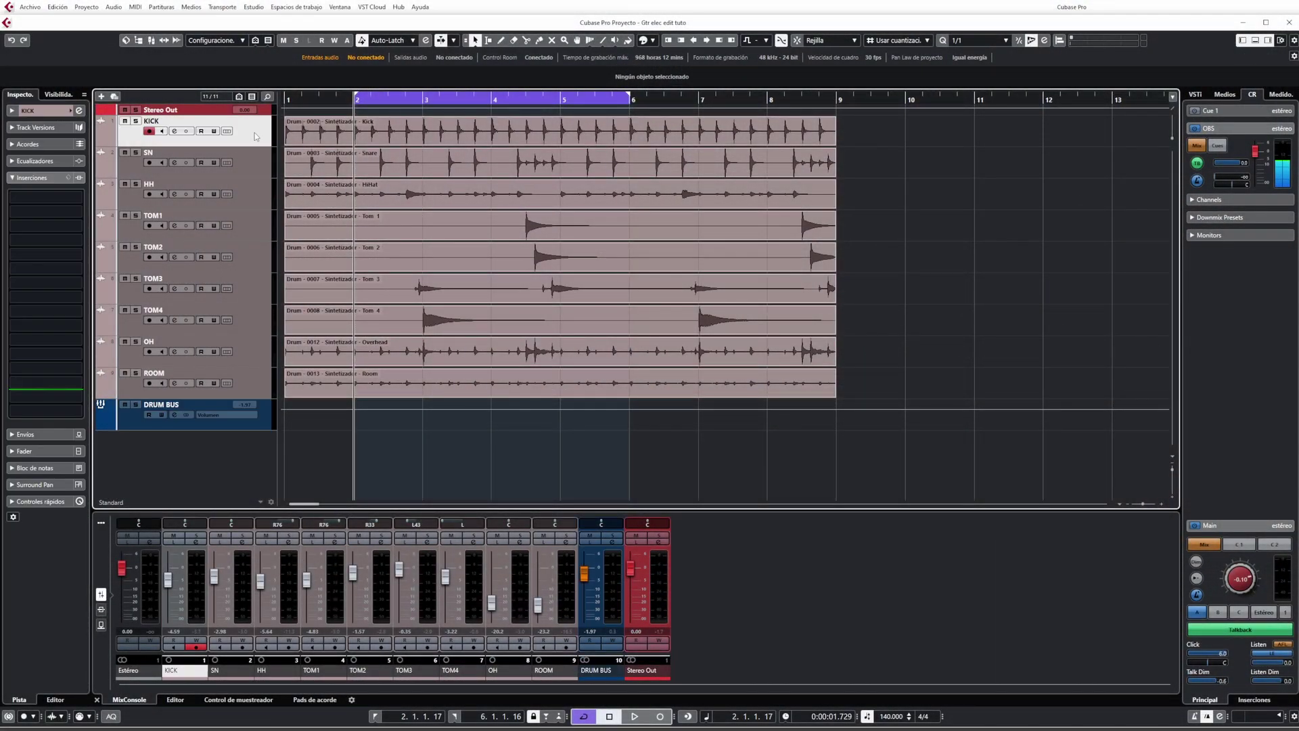
shift+click(251, 384)
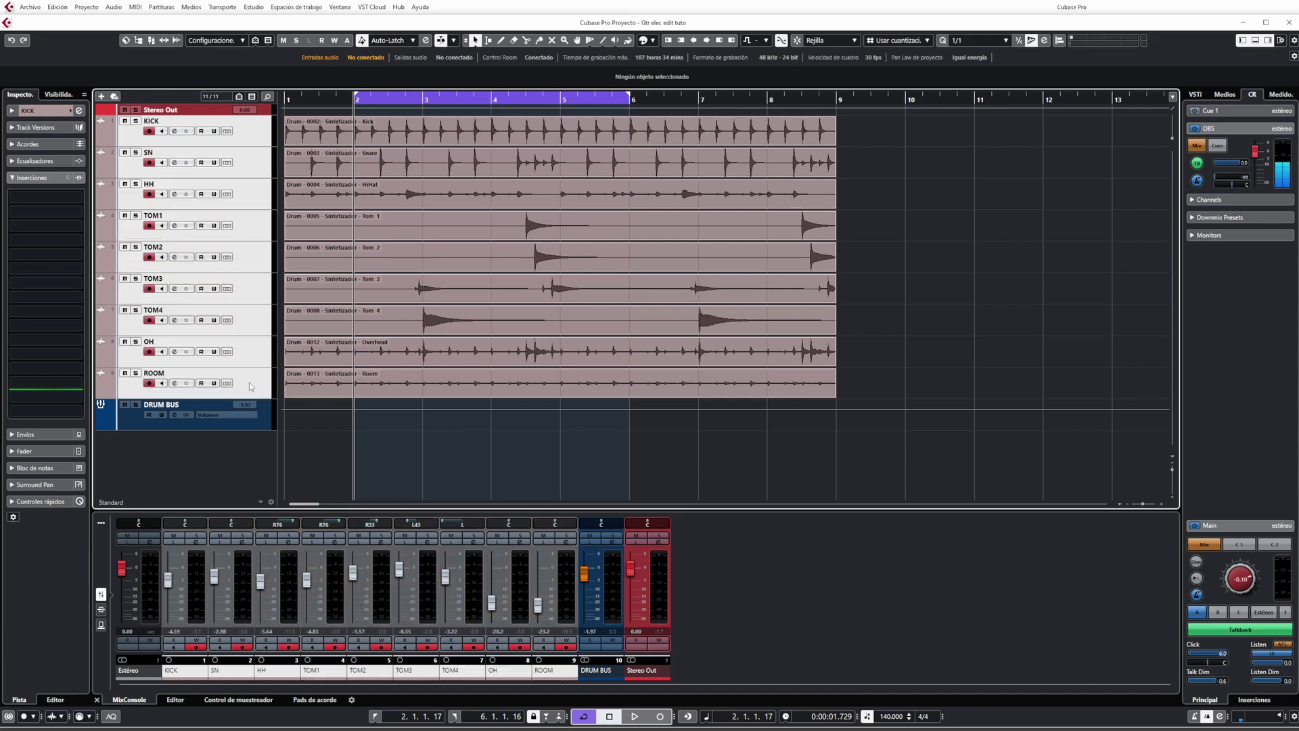
click(654, 41)
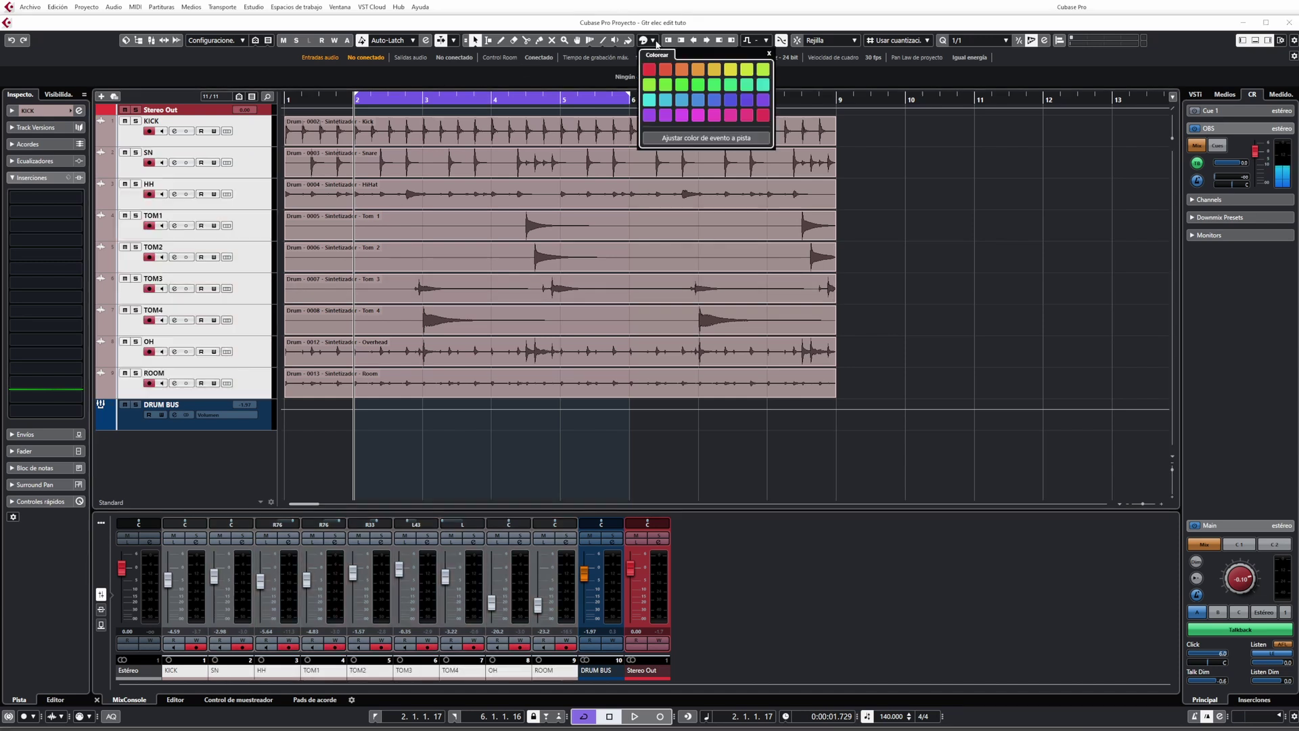
click(744, 85)
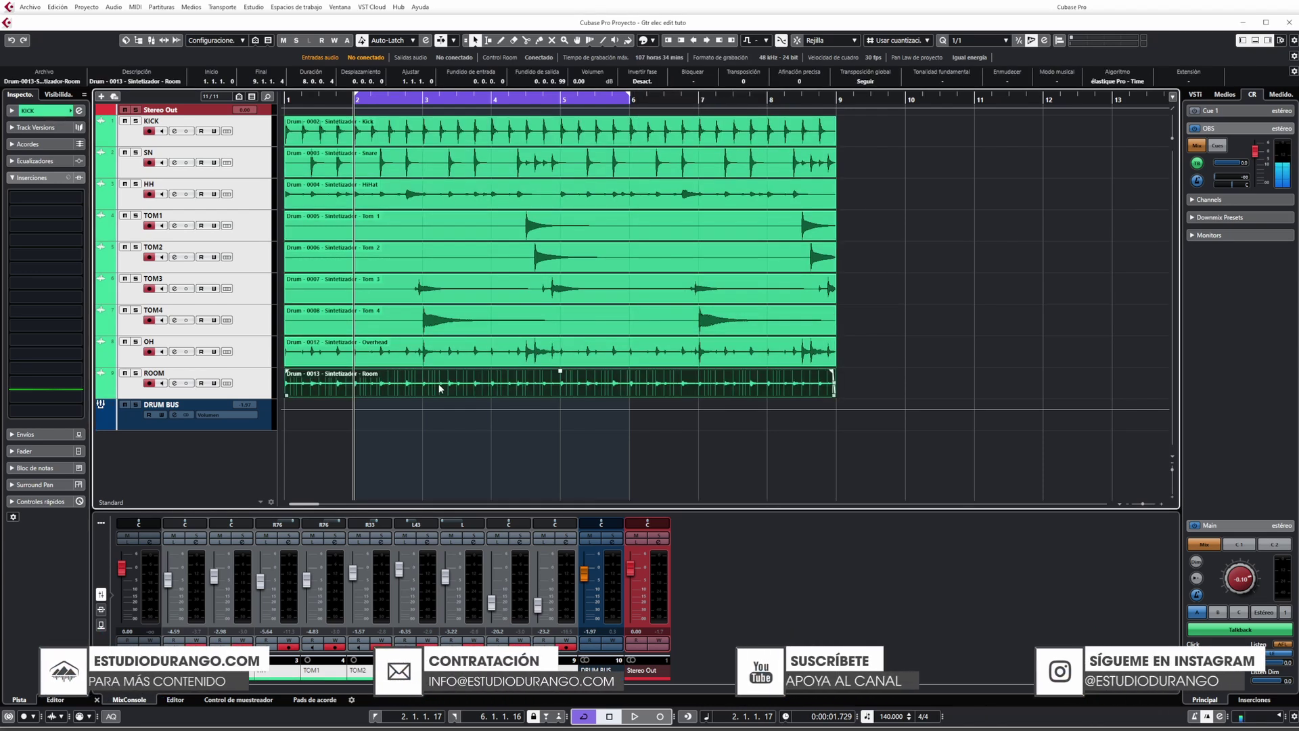
Step: Play a short passage of the drum mix to hear it unprocessed
key(space)
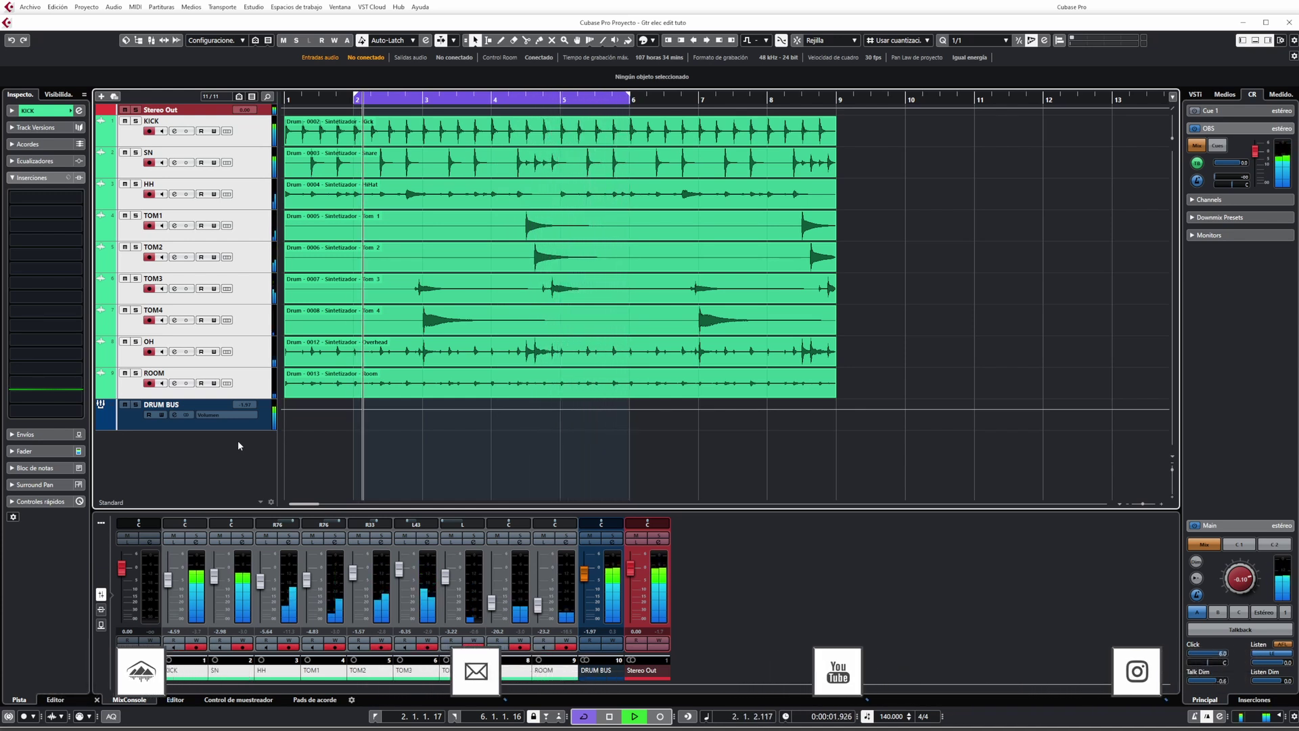
key(space)
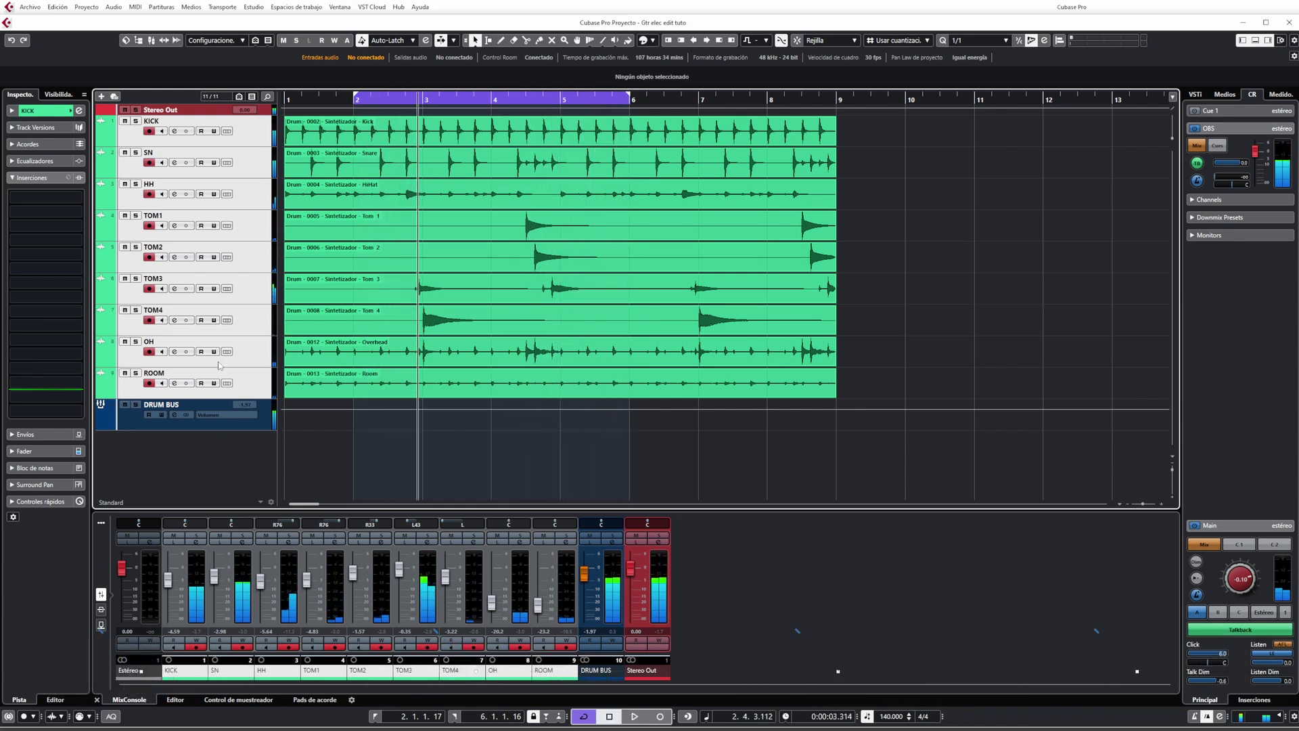
Step: Select the DRUM BUS track, open the MixConsole window and resize it over the project
click(177, 423)
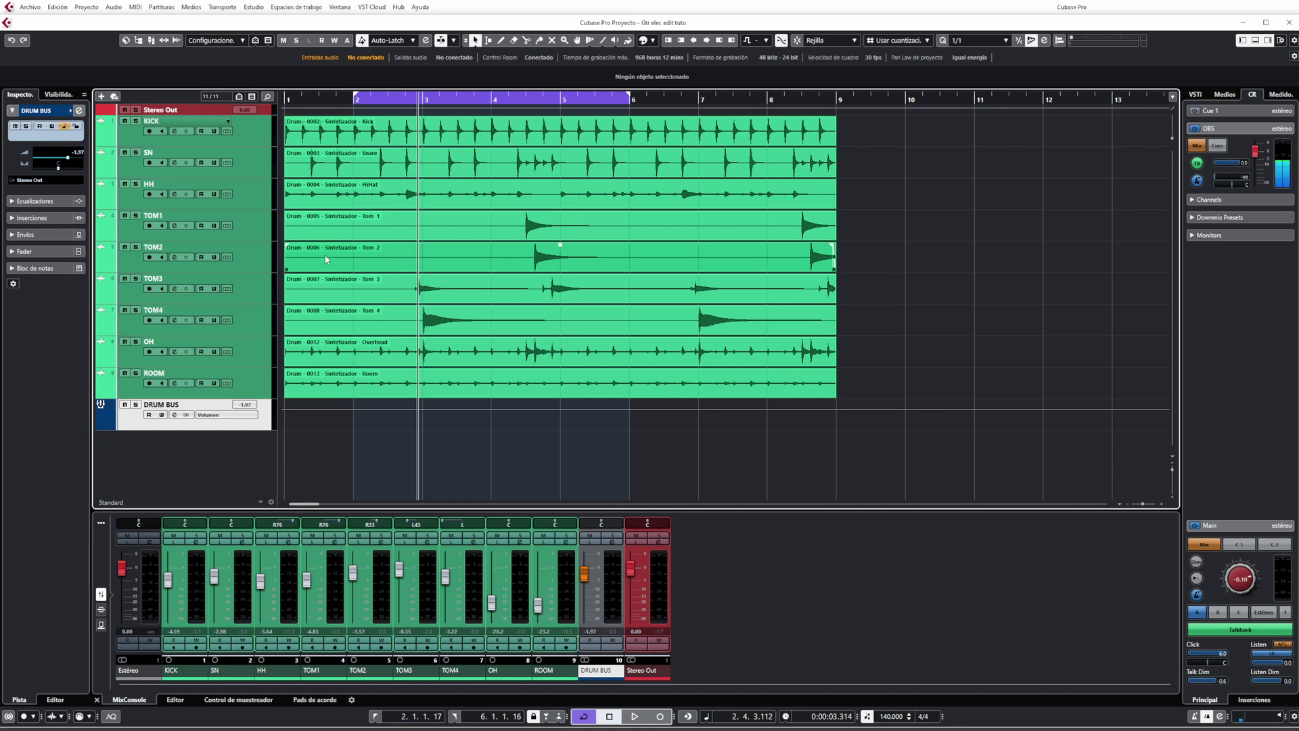
key(F3)
drag(382, 28, 495, 110)
drag(726, 508, 1009, 664)
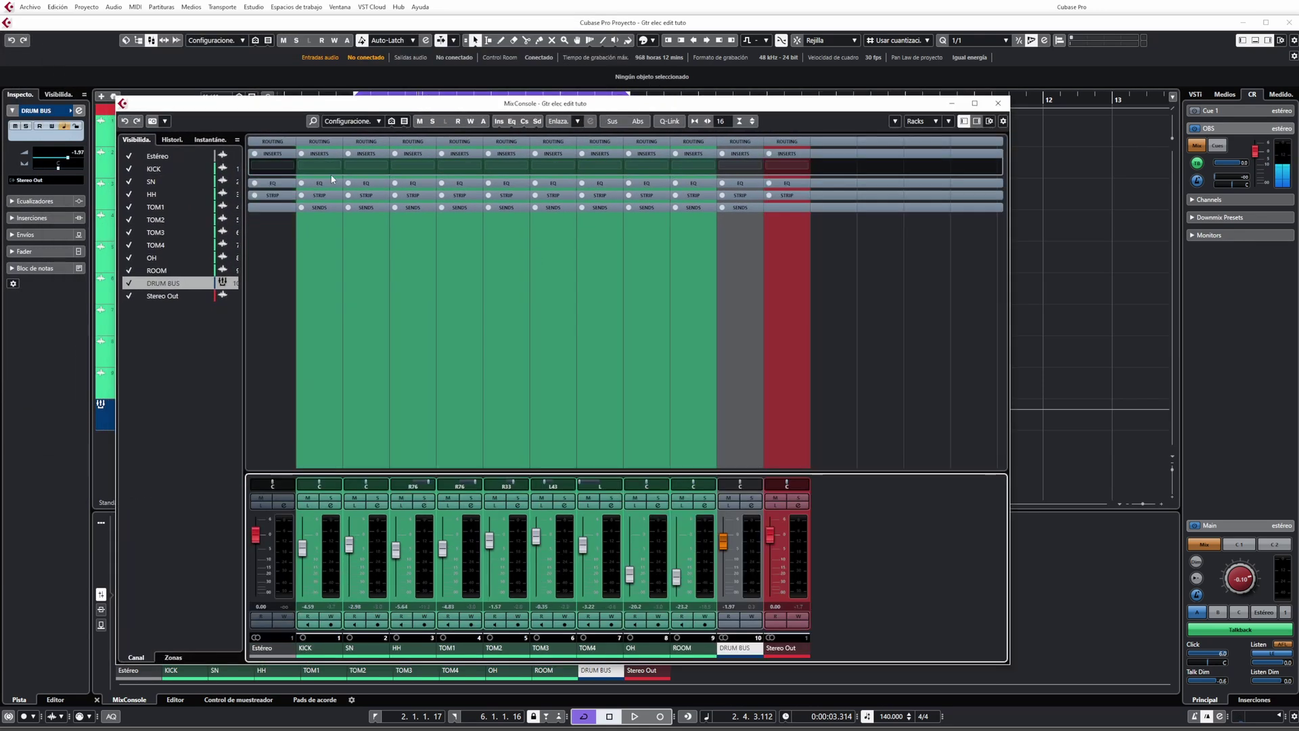
Step: Insert the Improve plug-in on the KICK channel and copy it to every other drum channel and the DRUM BUS
click(341, 168)
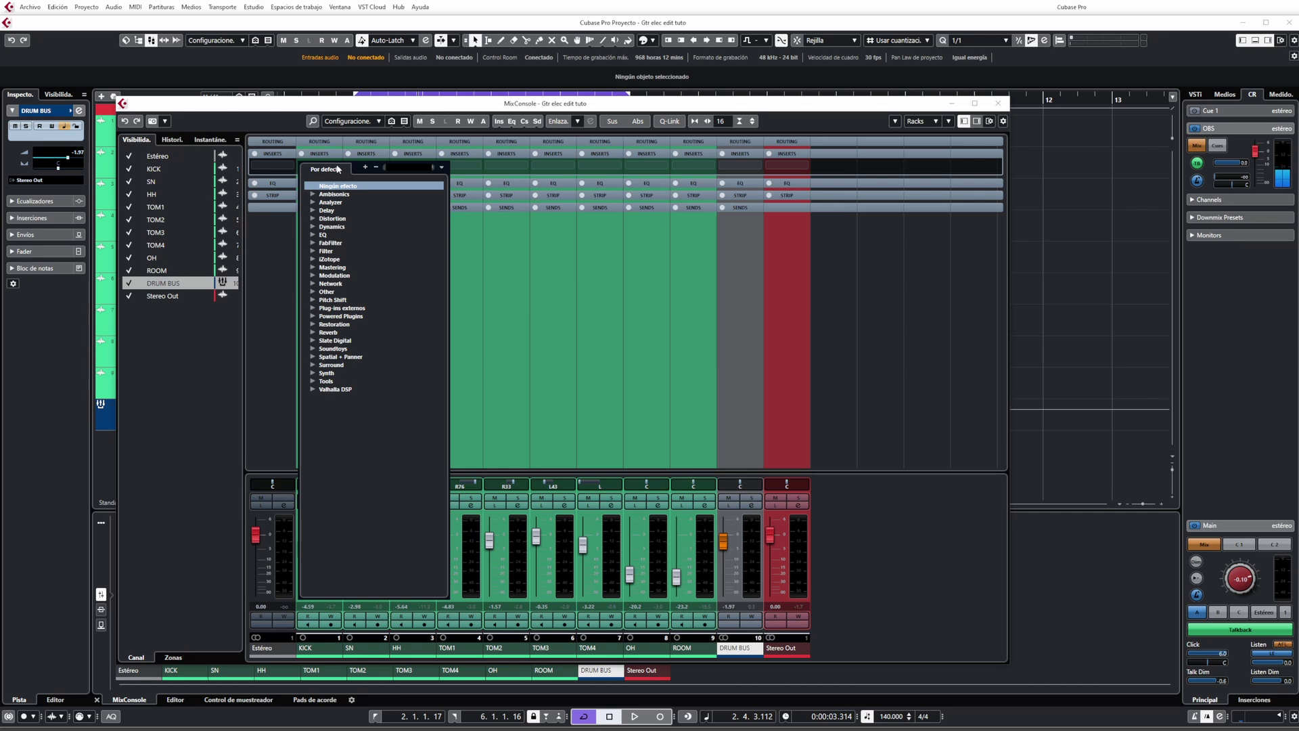
text(improve)
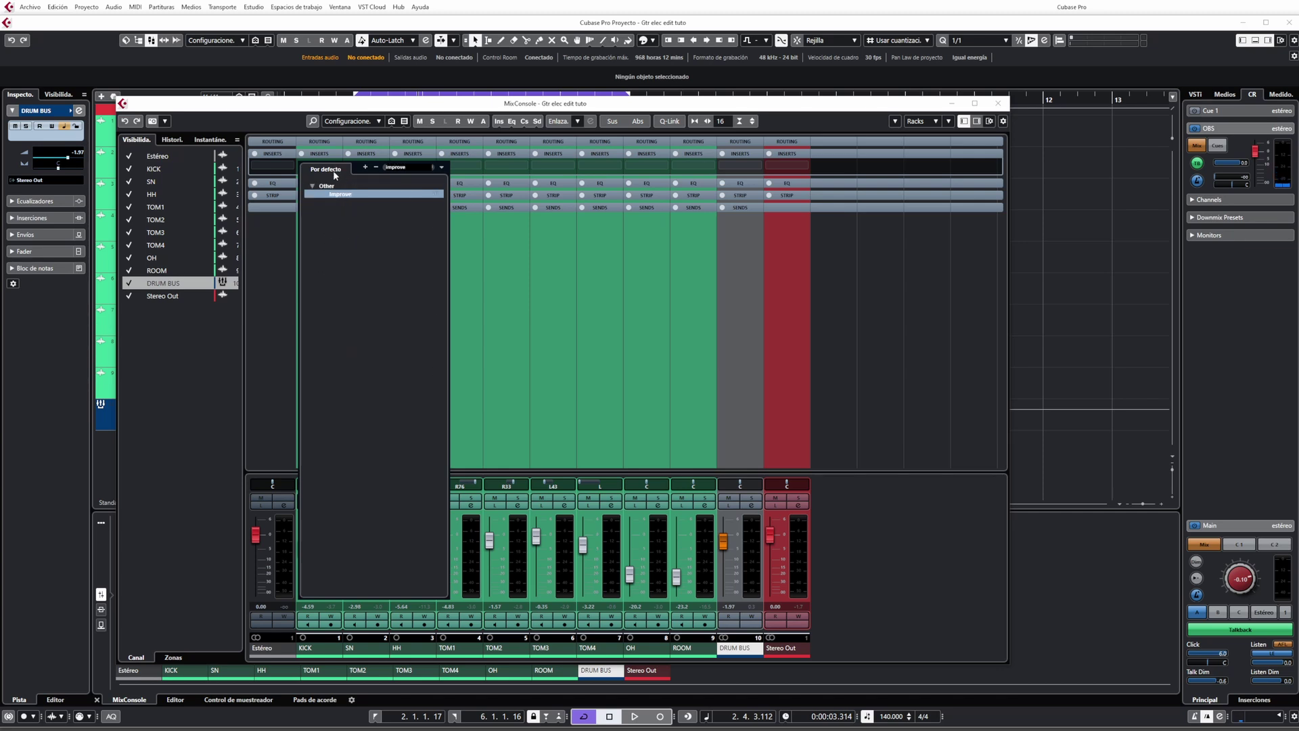
click(342, 193)
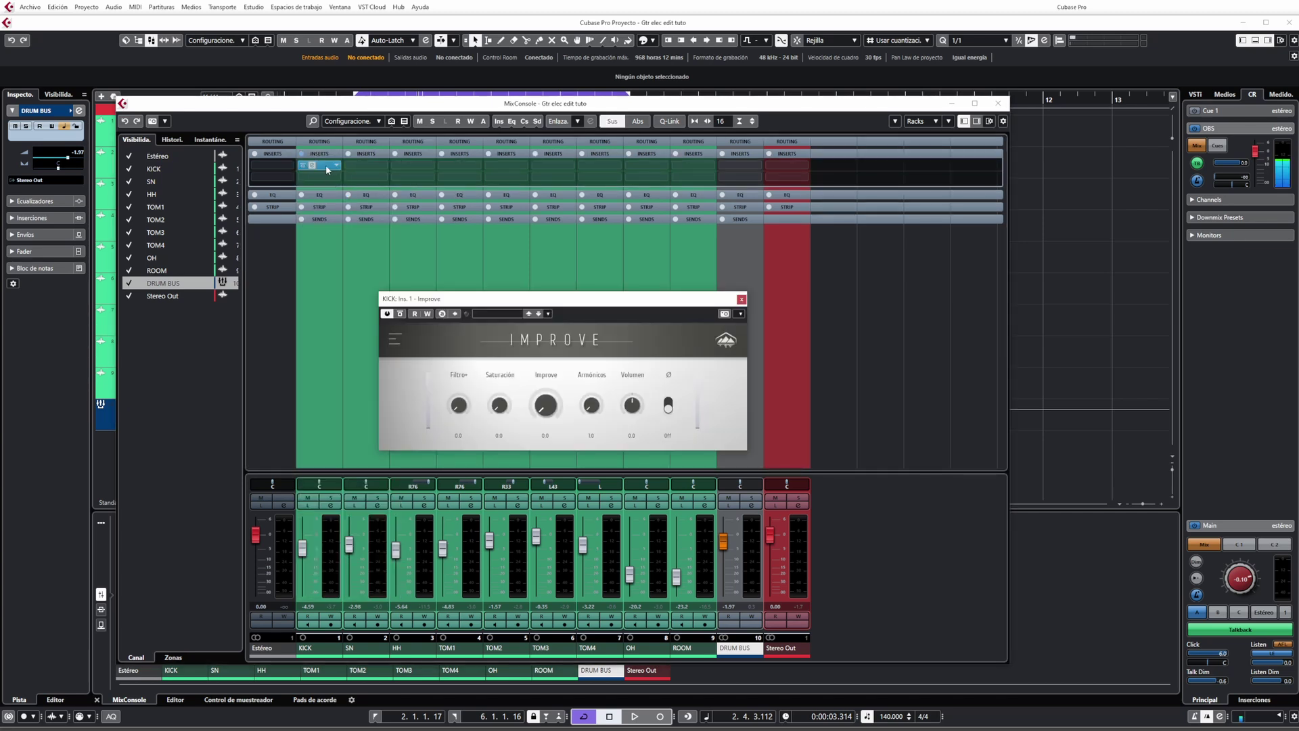
drag(326, 166, 697, 171)
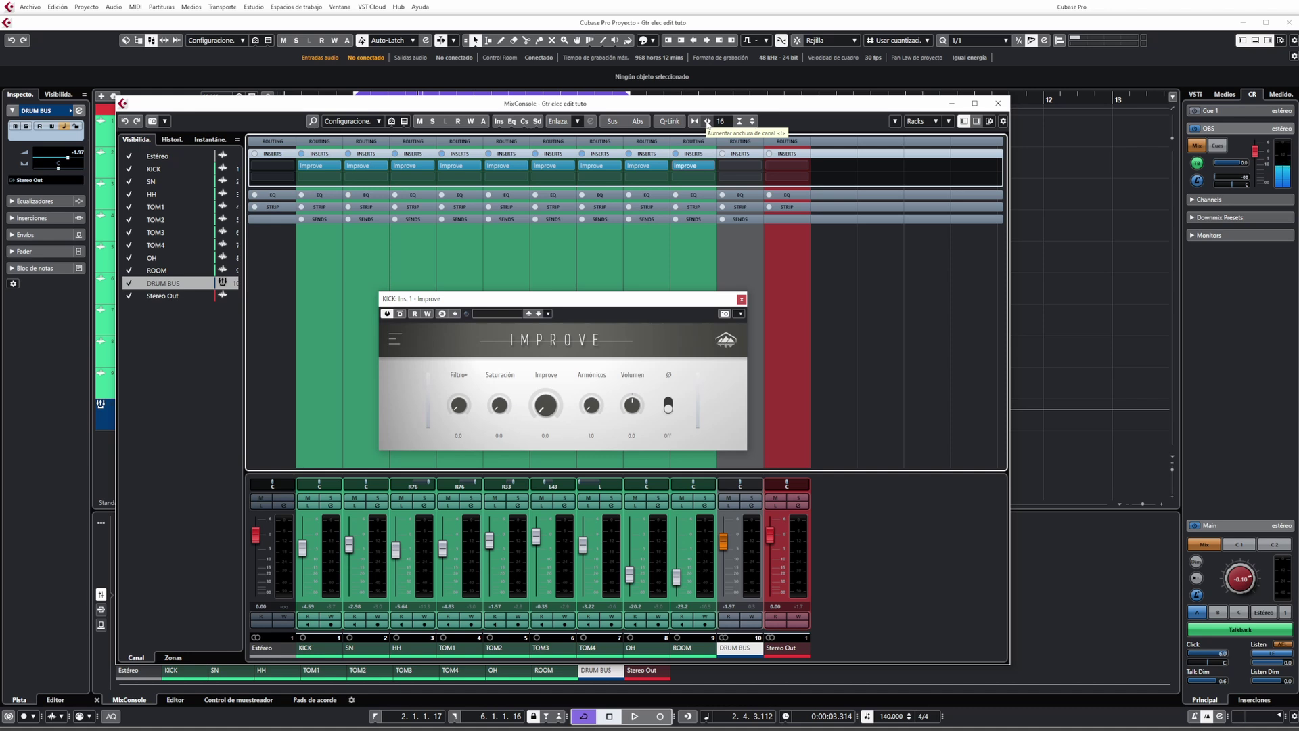
drag(694, 166, 737, 167)
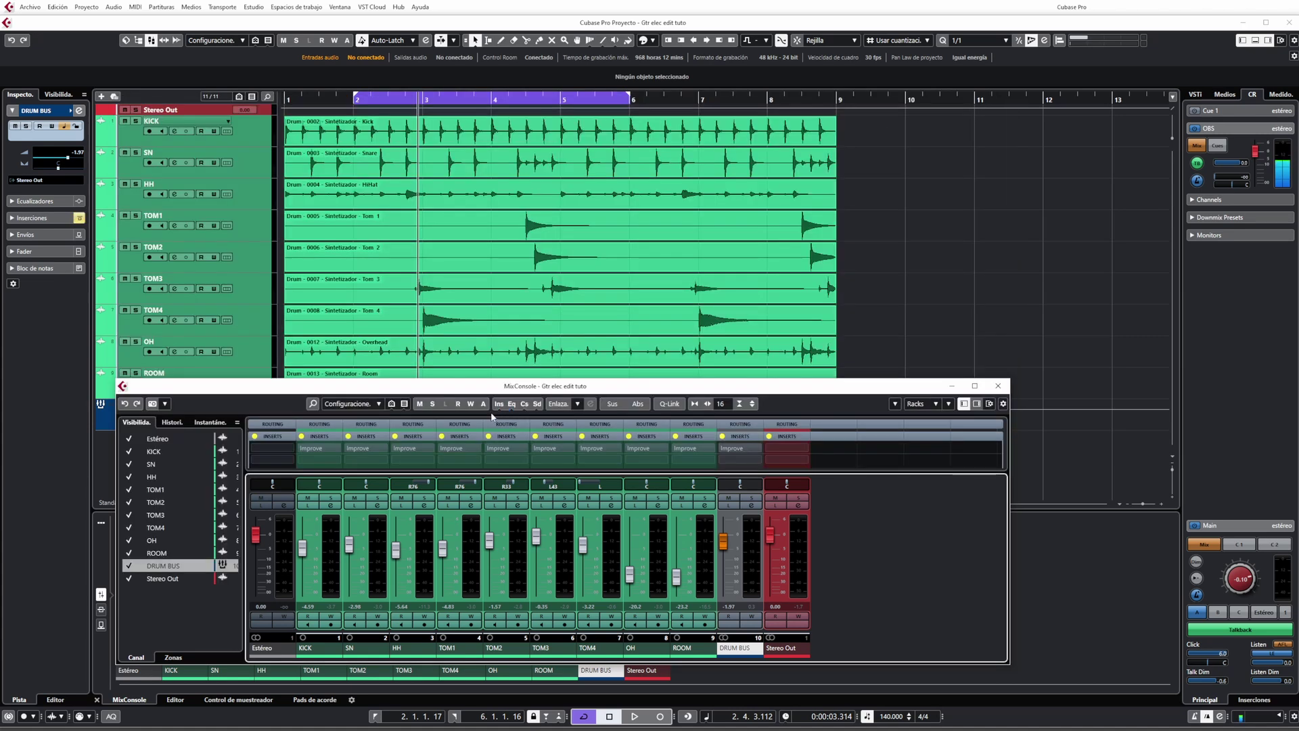
Step: Compare the playing drum mix with all channel inserts bypassed and enabled, and close the MixConsole window
key(space)
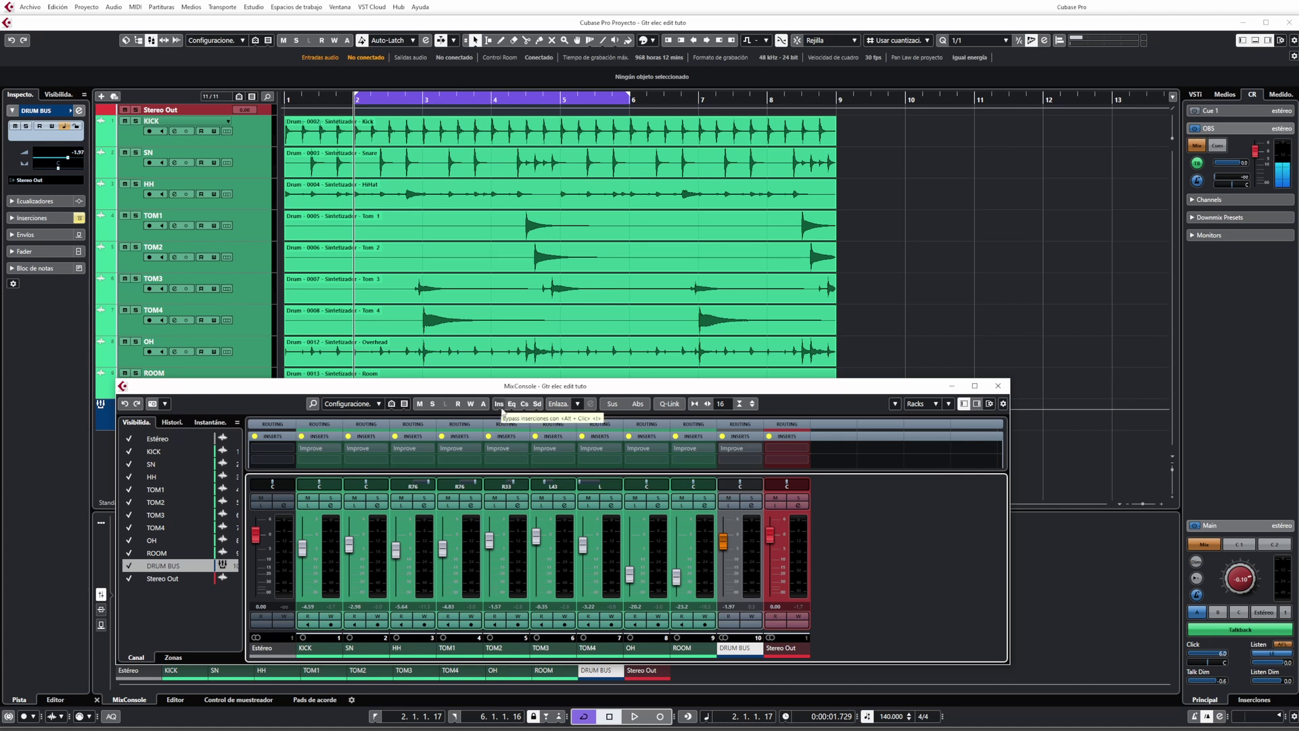
key(space)
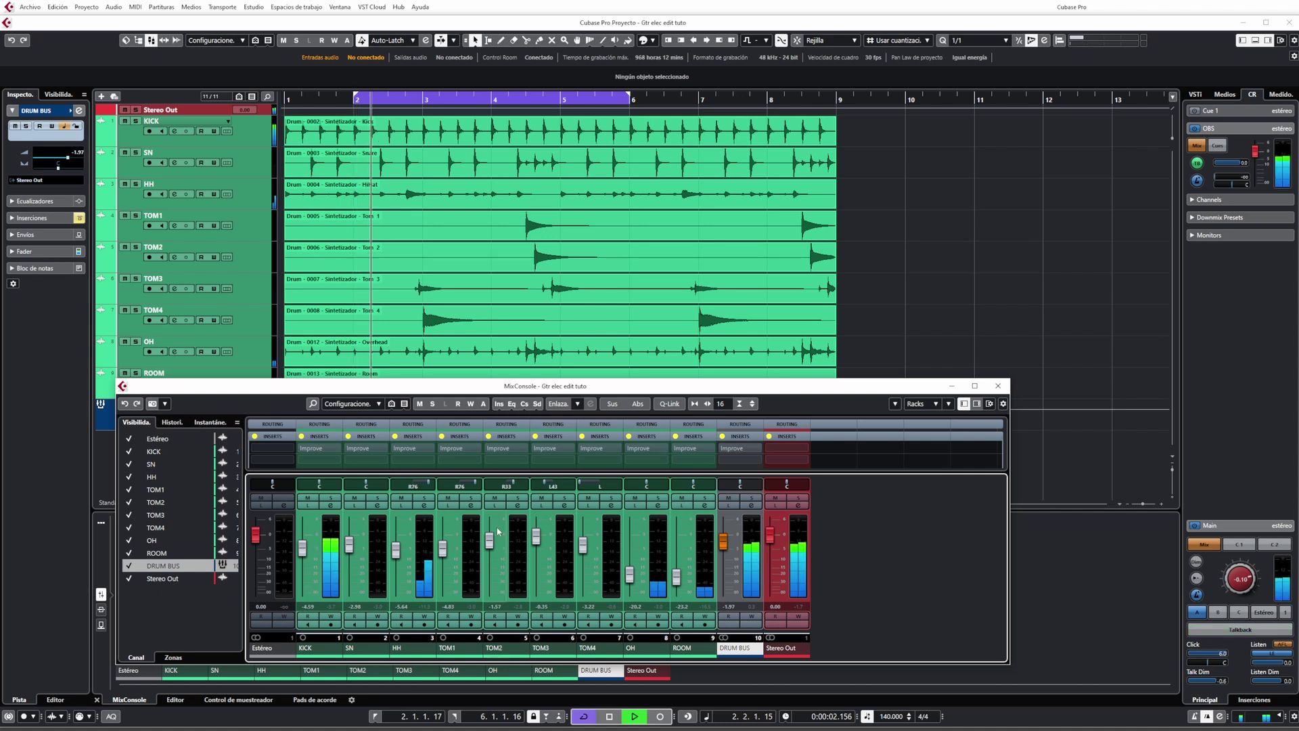
click(500, 404)
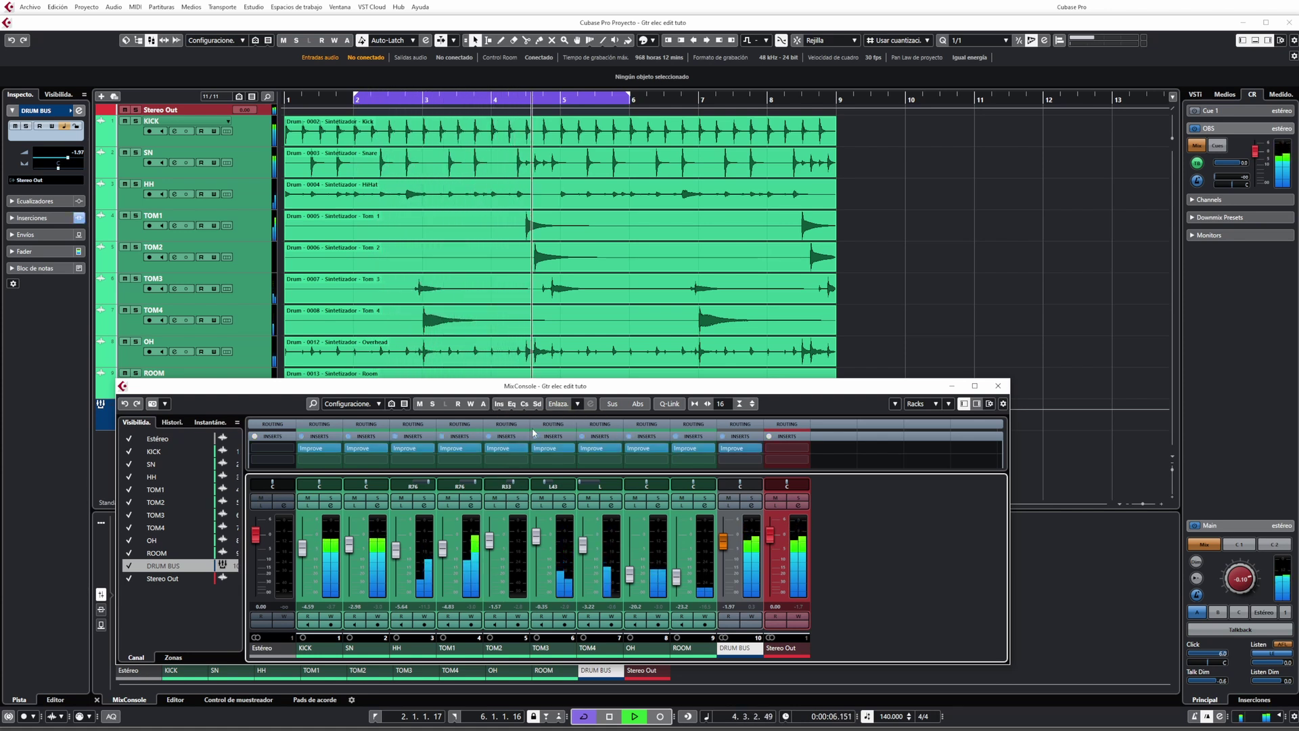
key(space)
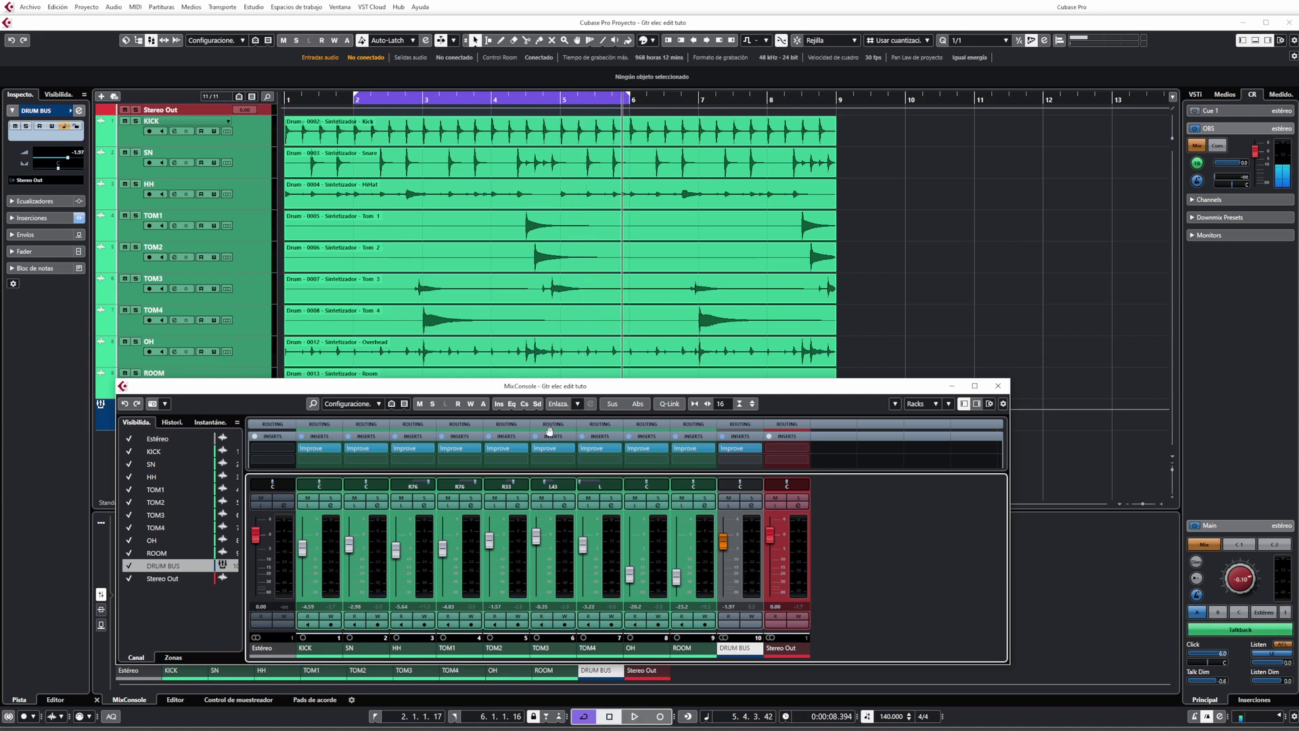
click(998, 386)
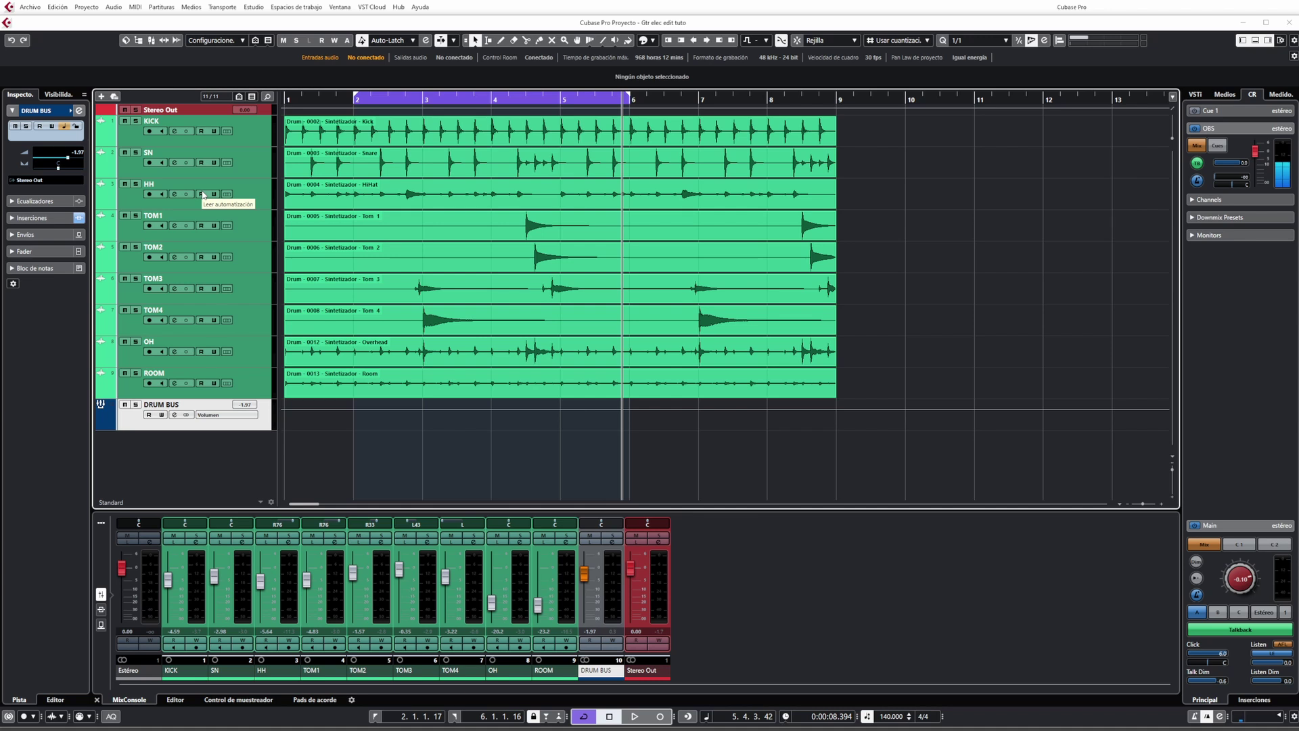
Step: Open the Improve insert of the KICK track
click(130, 146)
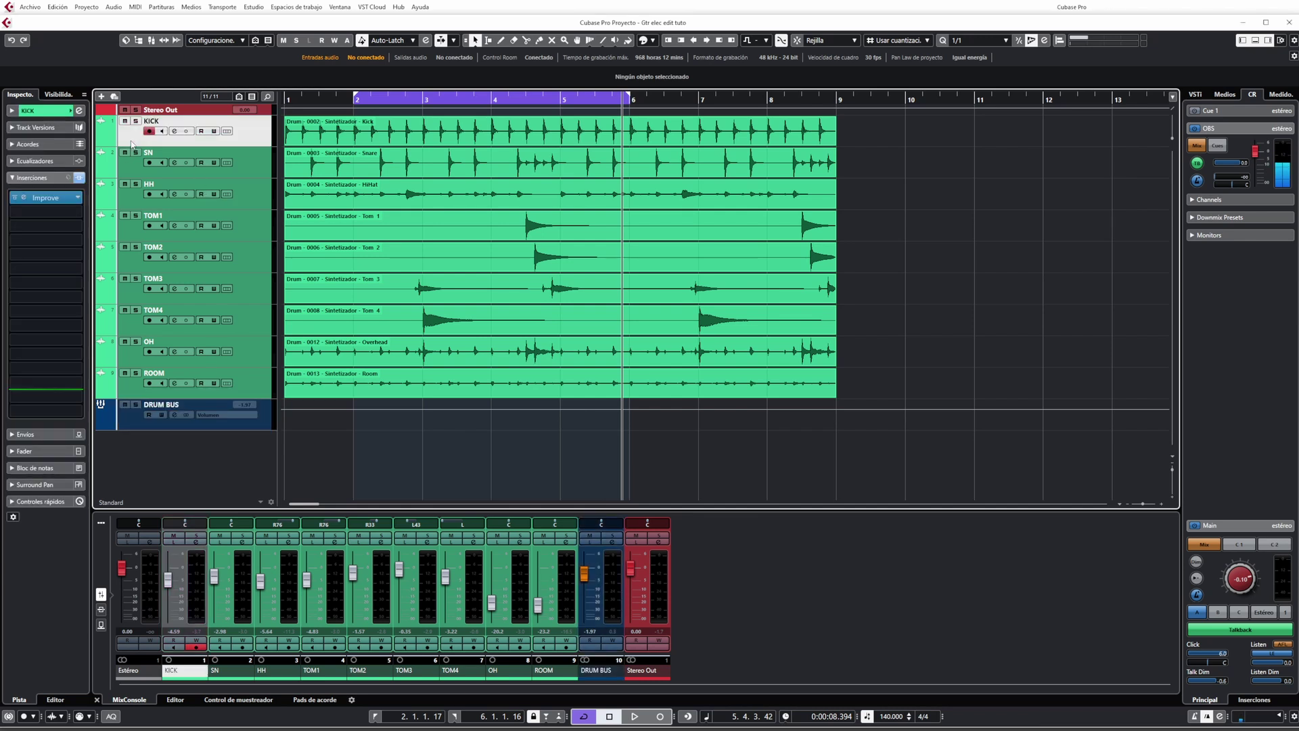
click(24, 197)
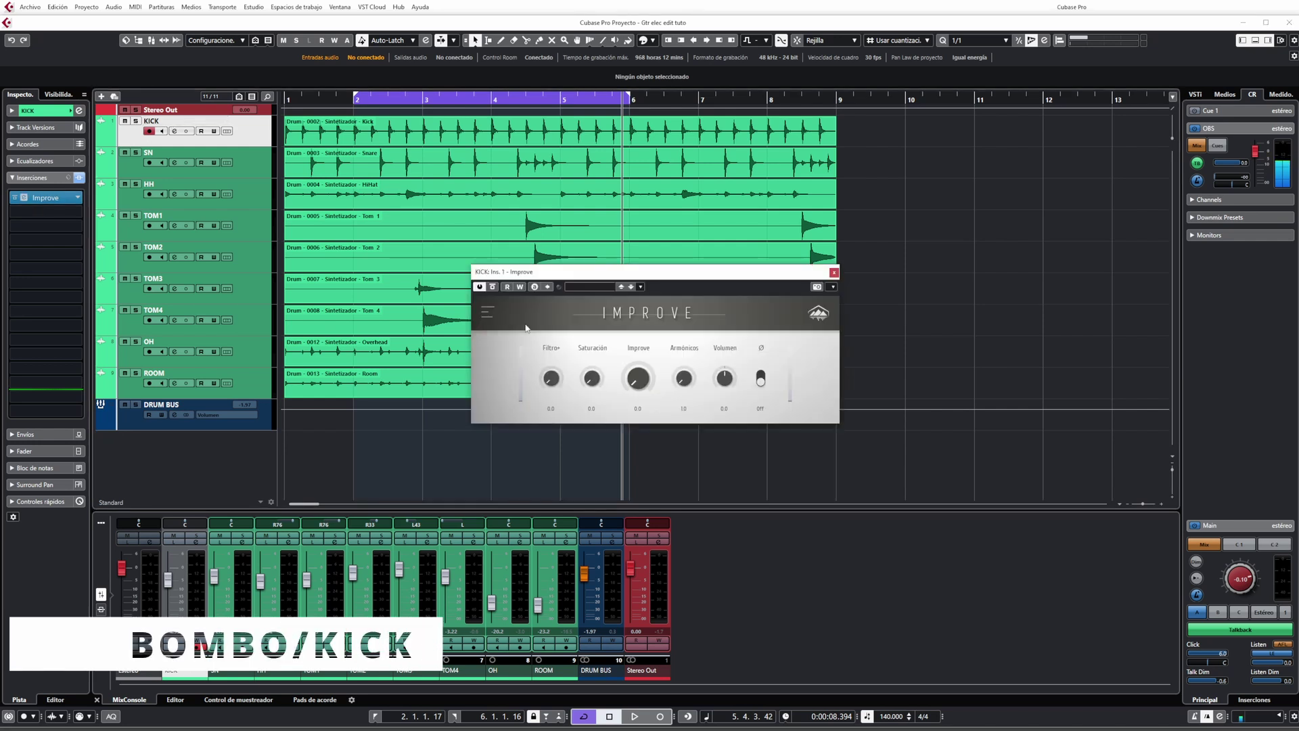
Step: Load the Bombo factory preset in the KICK track's Improve plug-in
click(487, 312)
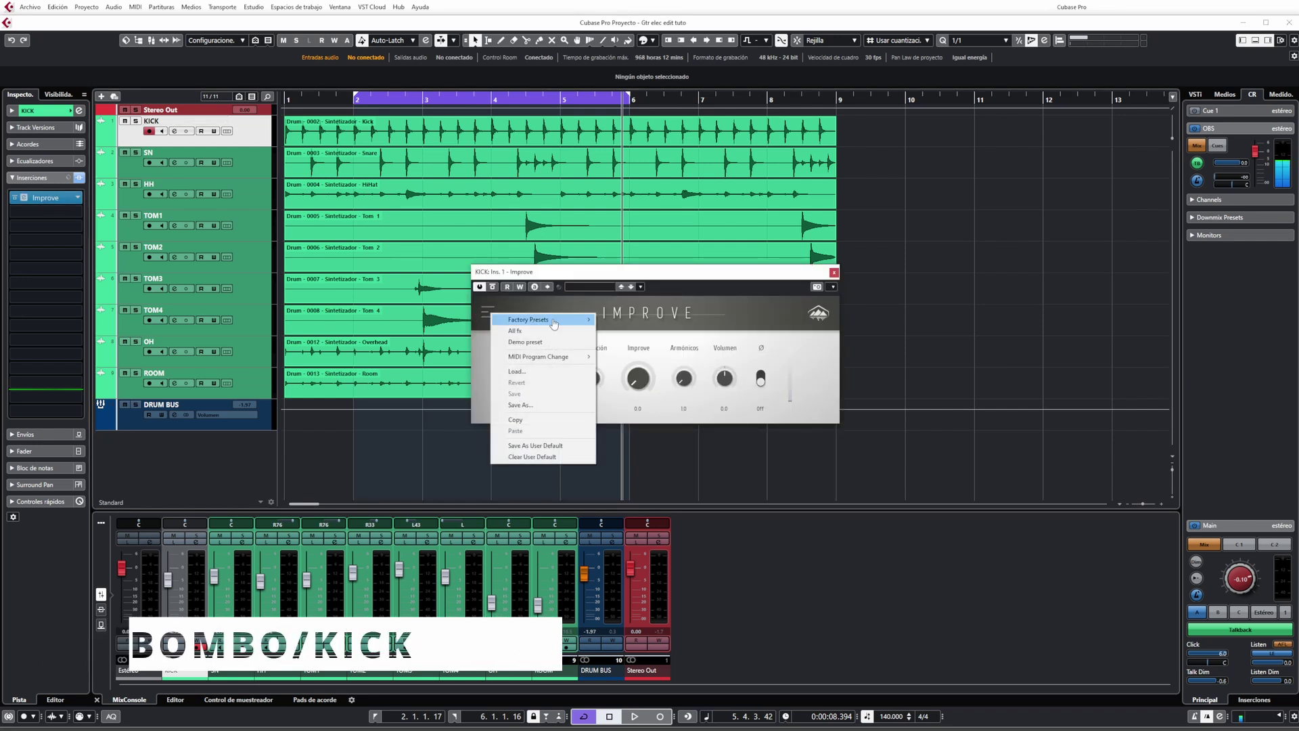
mouse_move(569, 324)
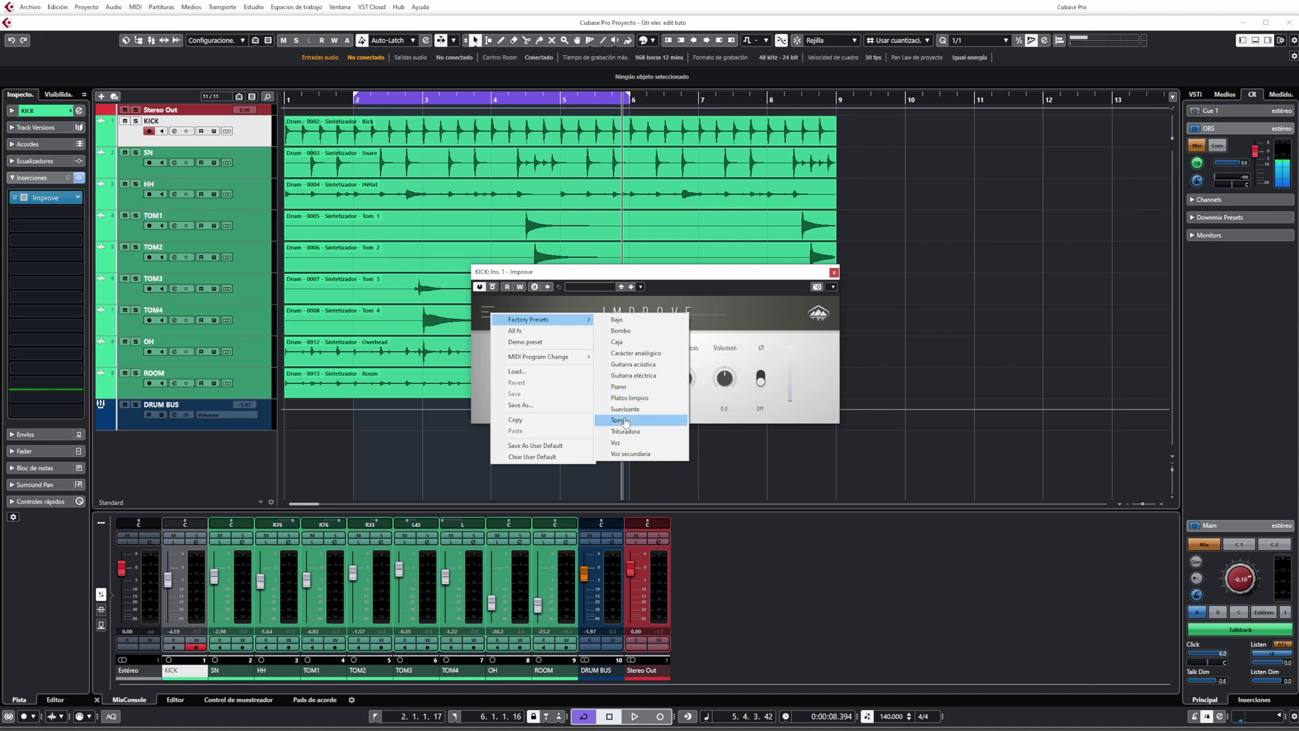
click(640, 331)
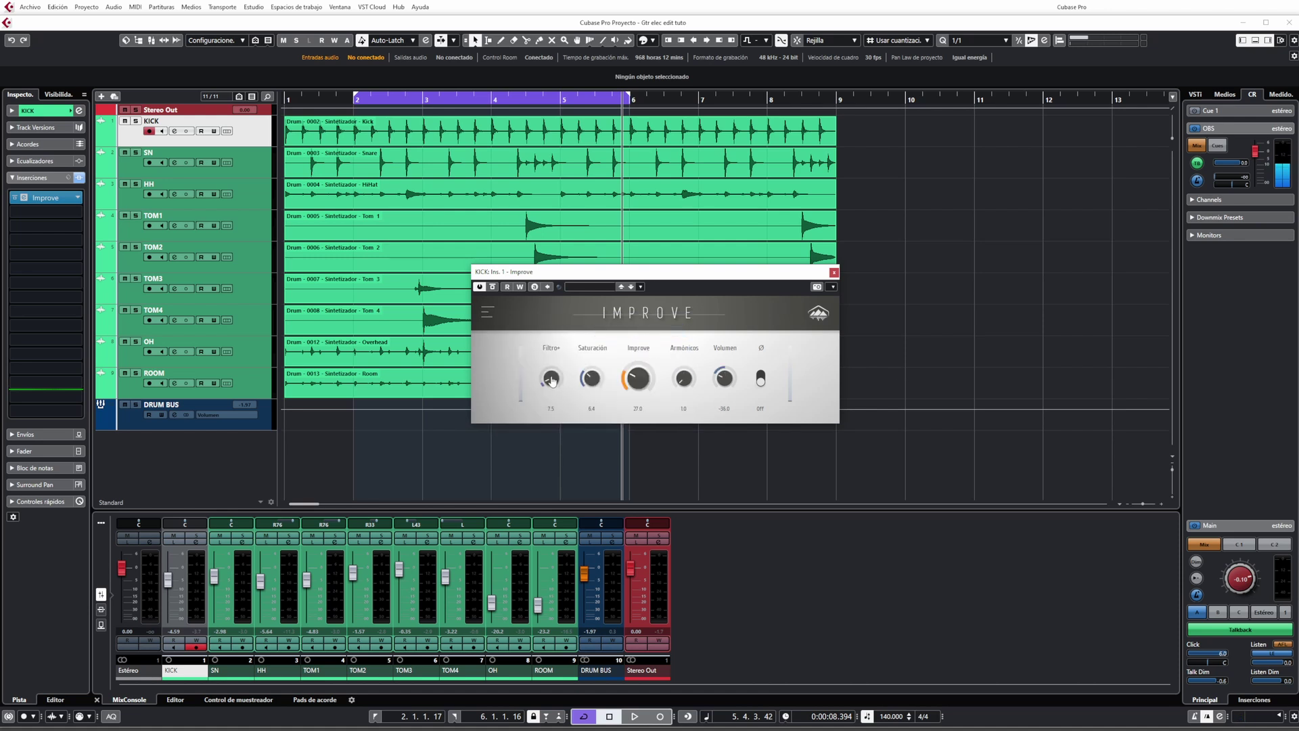
Step: Return the Improve knobs to their default values and play the KICK track soloed
scroll(551, 379, down, 3)
scroll(635, 384, up, 3)
drag(633, 391, 640, 348)
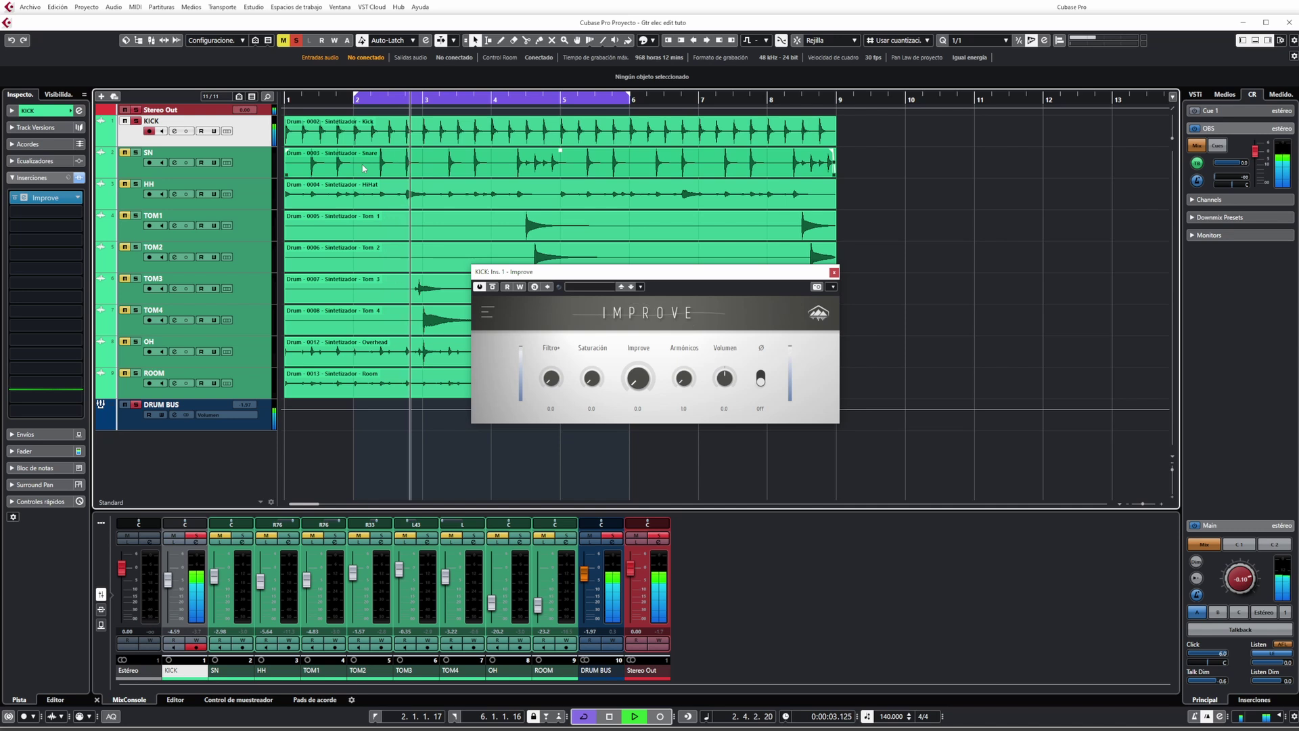
key(space)
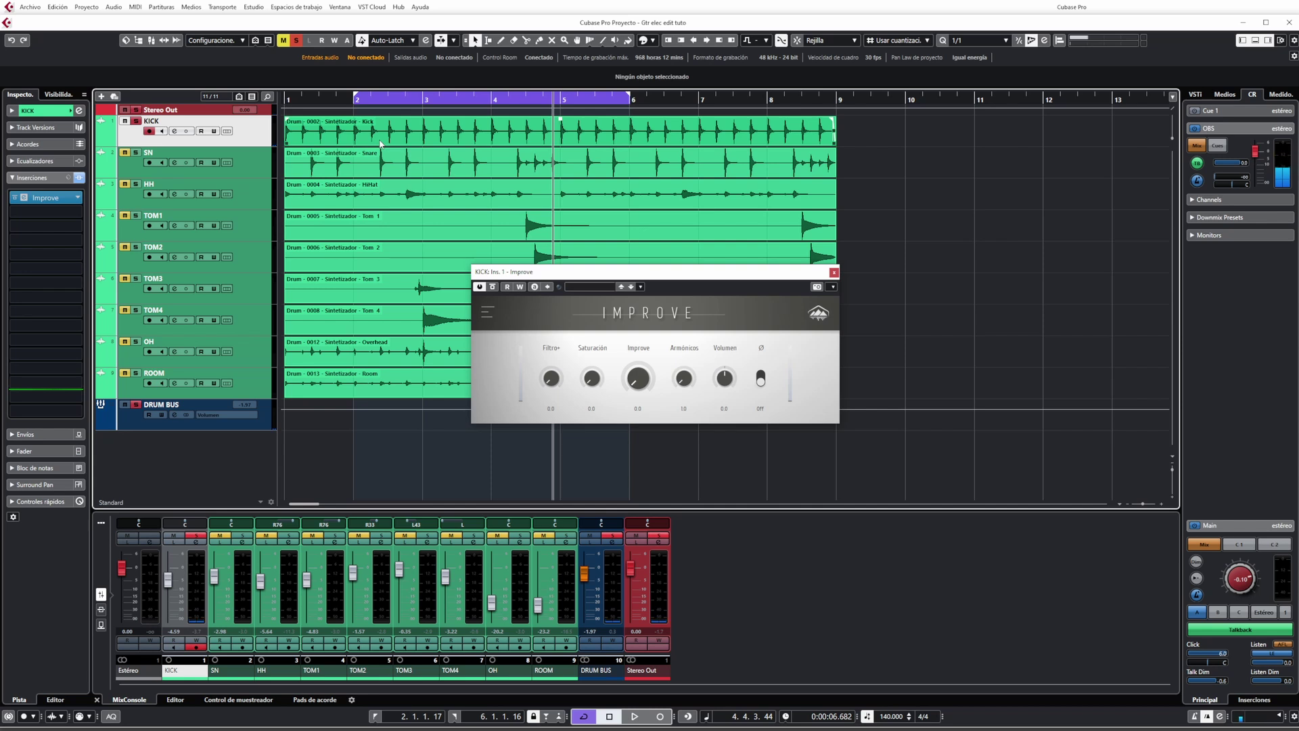
Step: Try Improve at 100 and Filtro at about 15 on the soloed kick during playback
drag(637, 393, 640, 382)
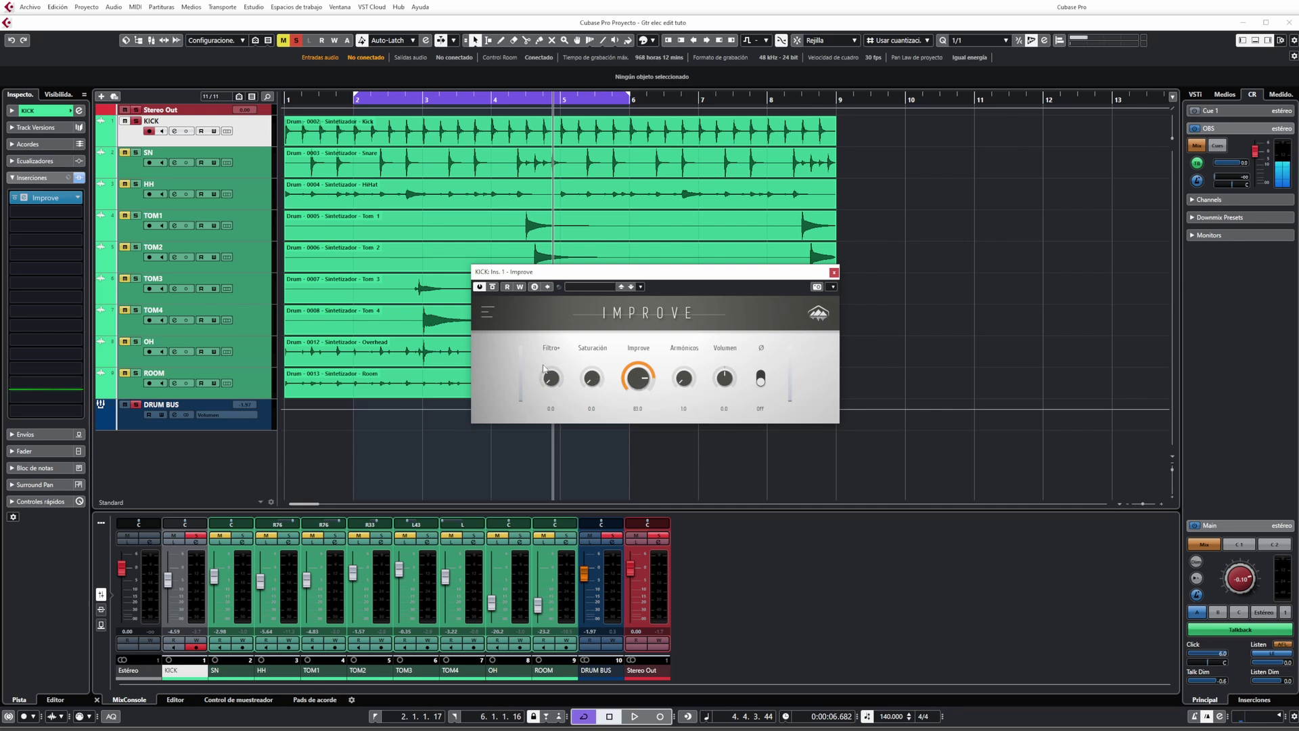
key(space)
drag(550, 385, 551, 376)
scroll(552, 376, down, 2)
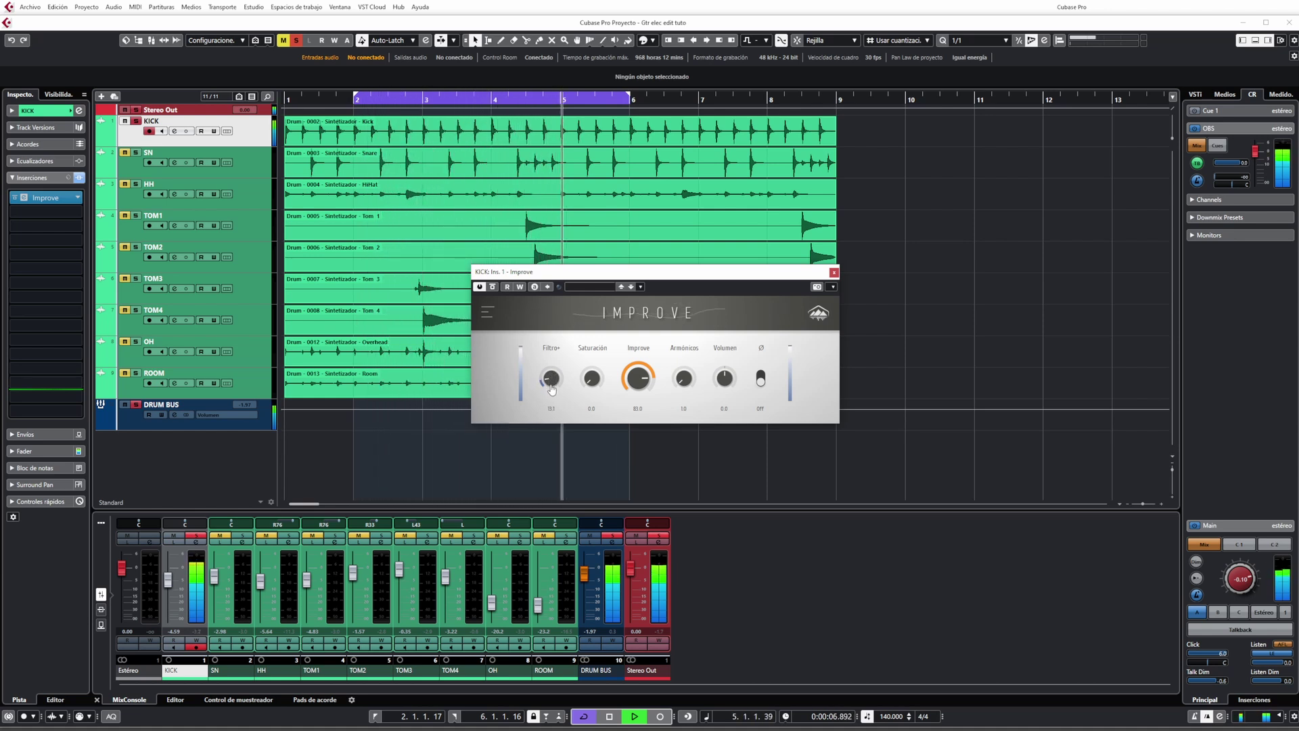
drag(634, 386, 634, 357)
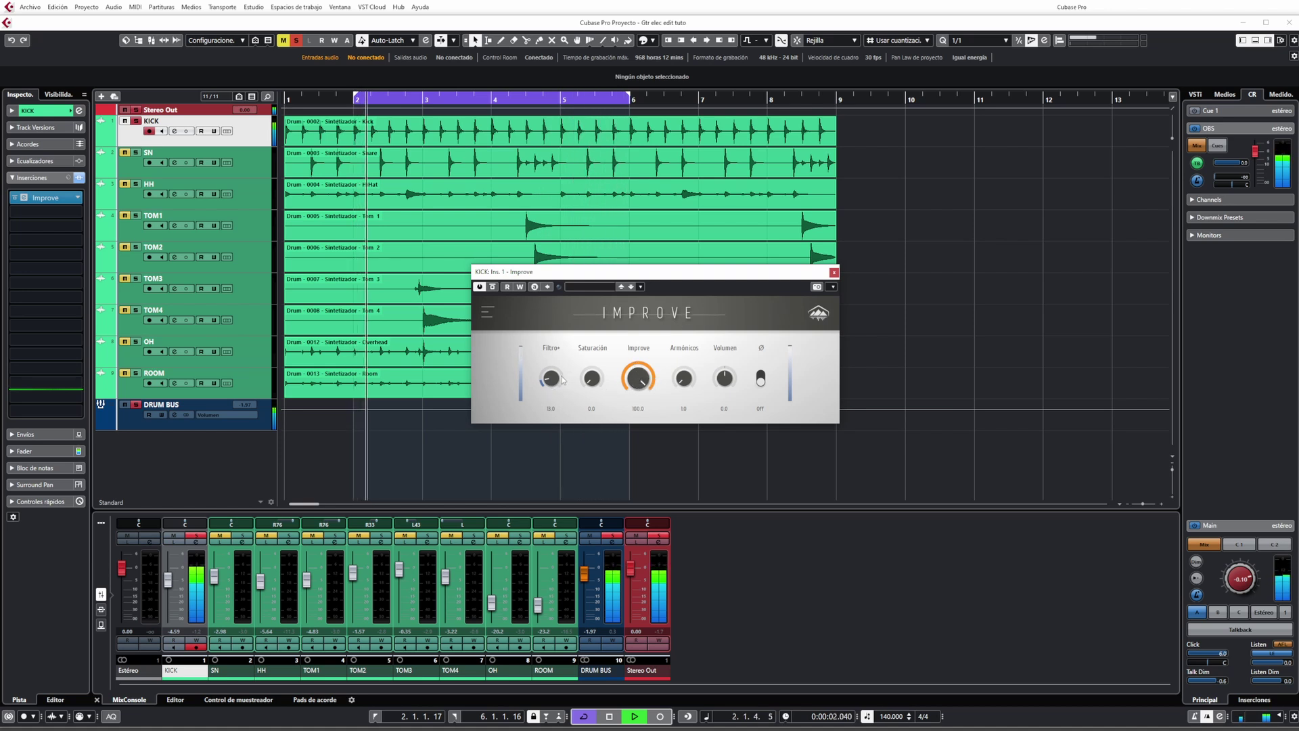
drag(555, 388, 556, 371)
scroll(556, 376, down, 1)
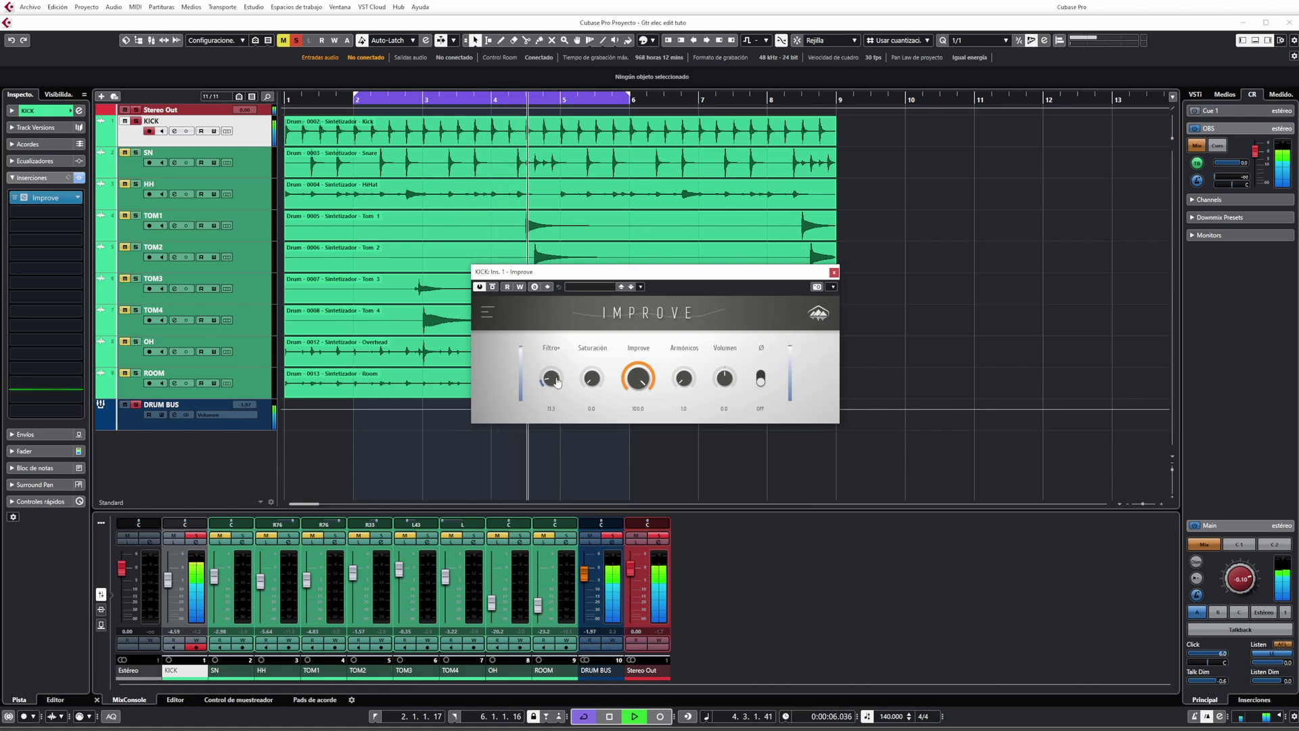
Step: Set the kick's Improve knob to 65.0 and Filtro to 14.2 during playback, comparing with the plug-in bypassed
scroll(643, 389, down, 4)
scroll(641, 399, down, 3)
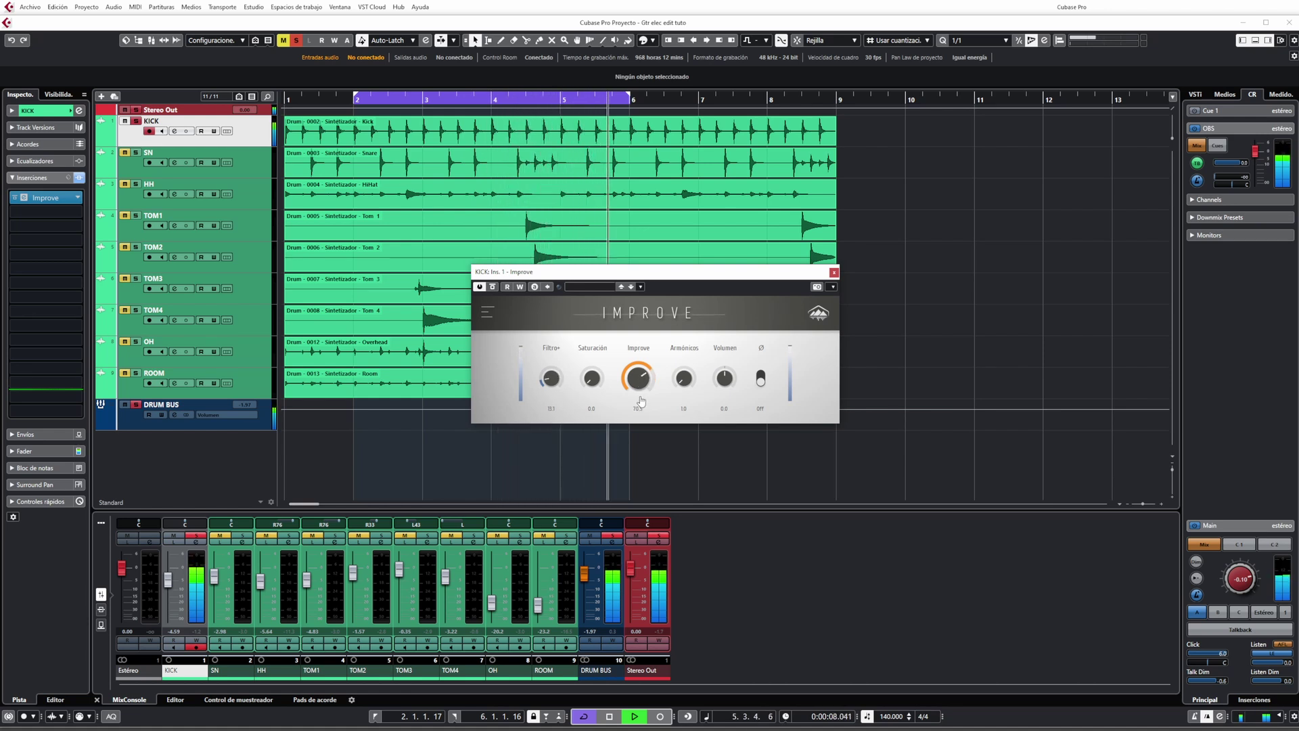
scroll(637, 398, down, 1)
click(491, 288)
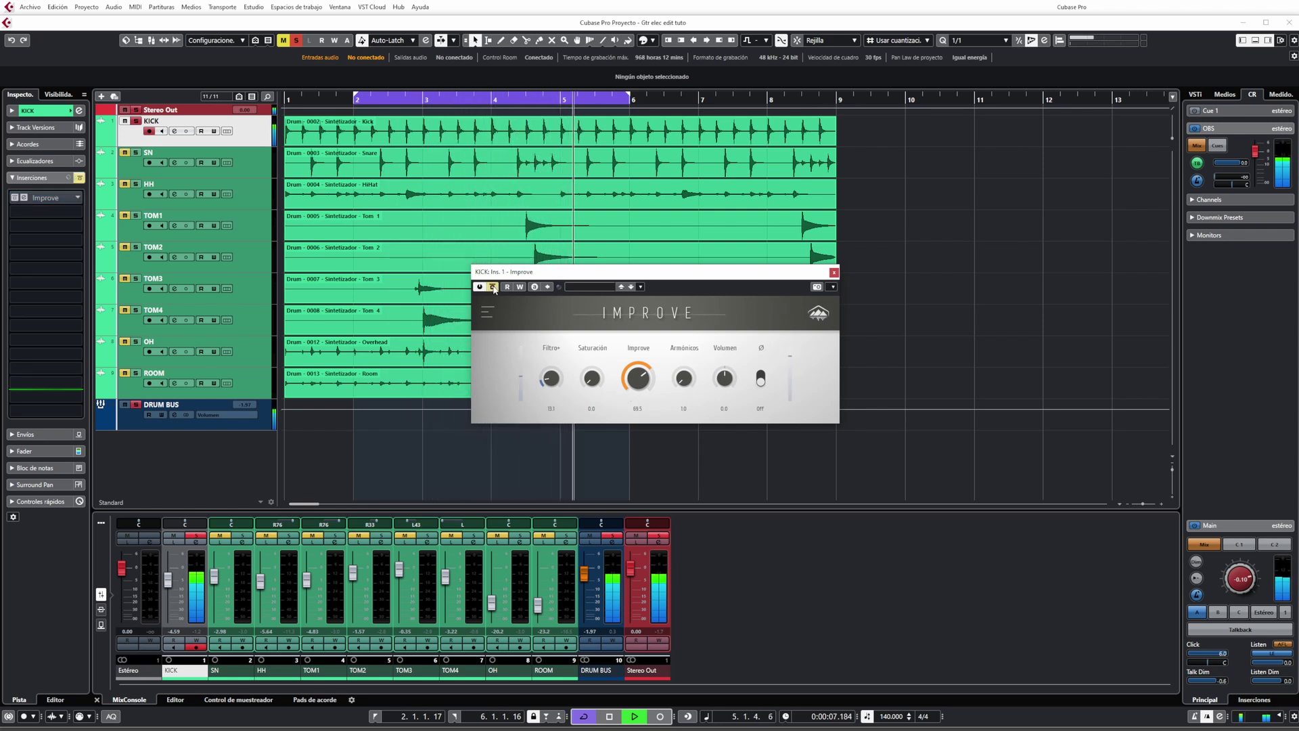
click(493, 288)
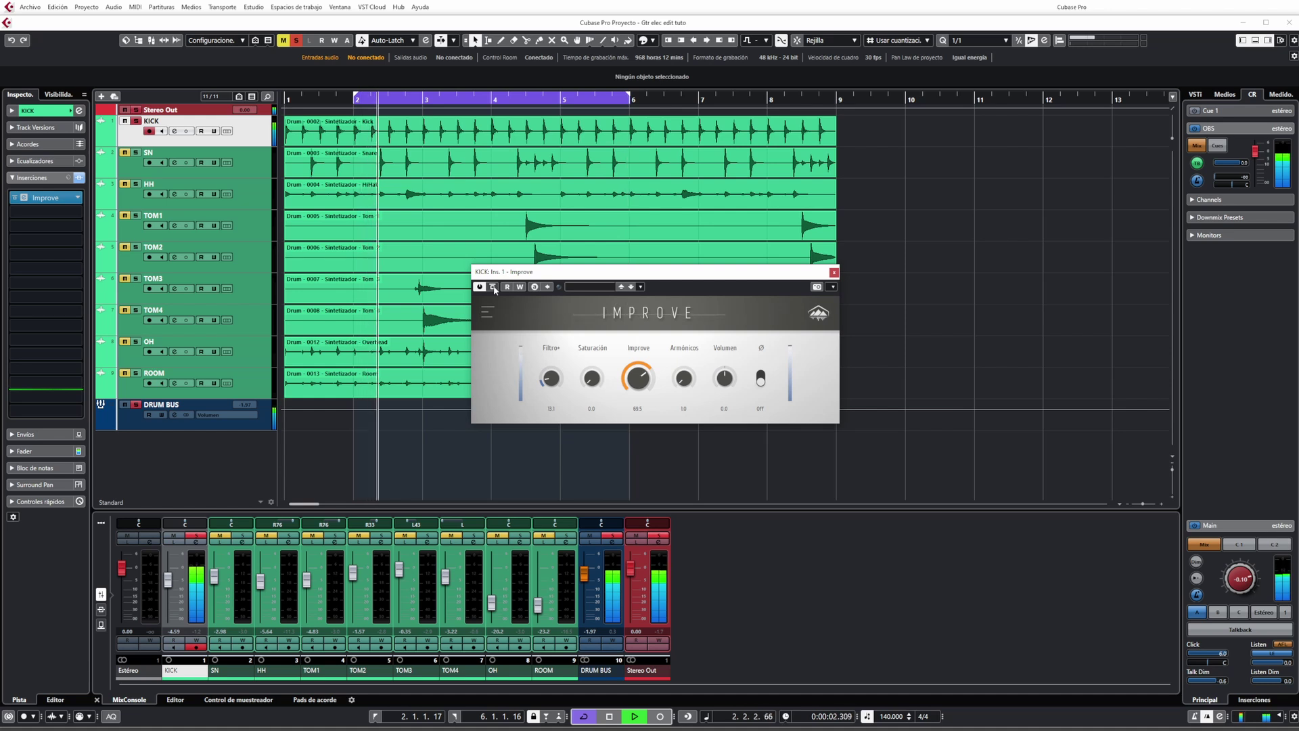
scroll(629, 377, down, 1)
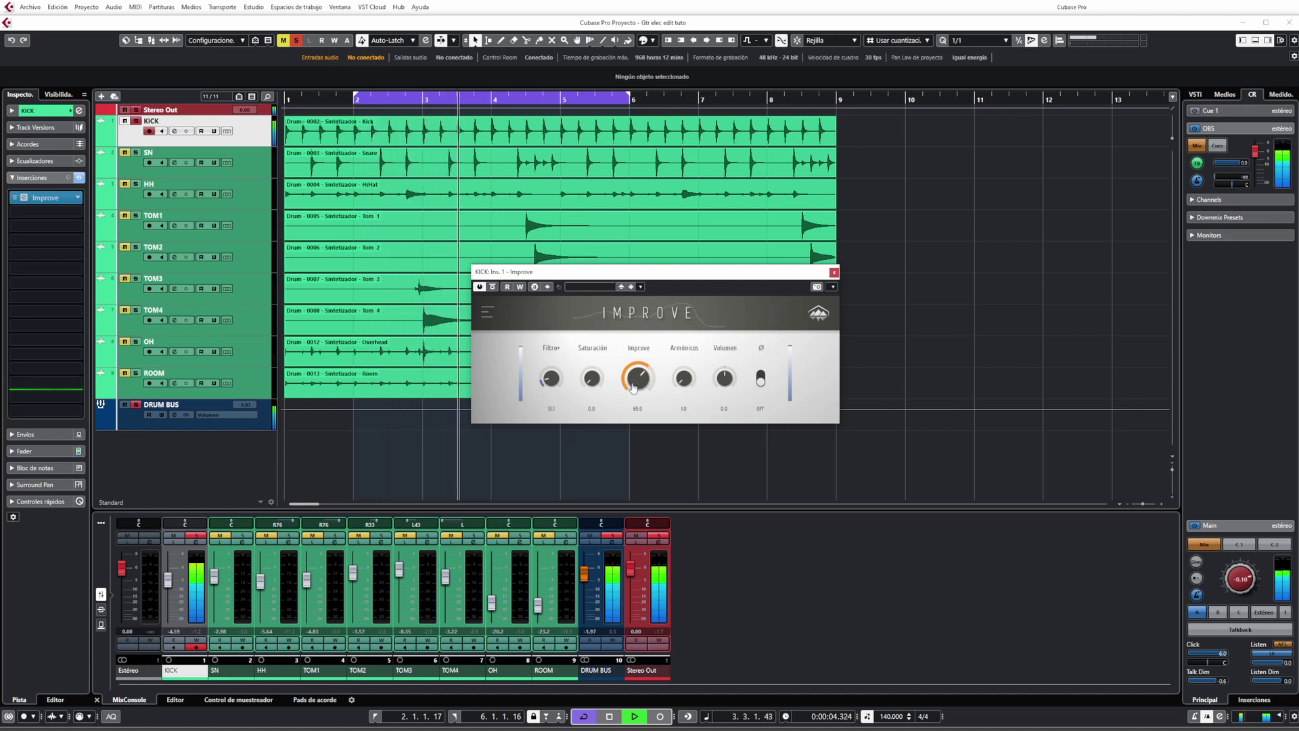
scroll(548, 377, up, 1)
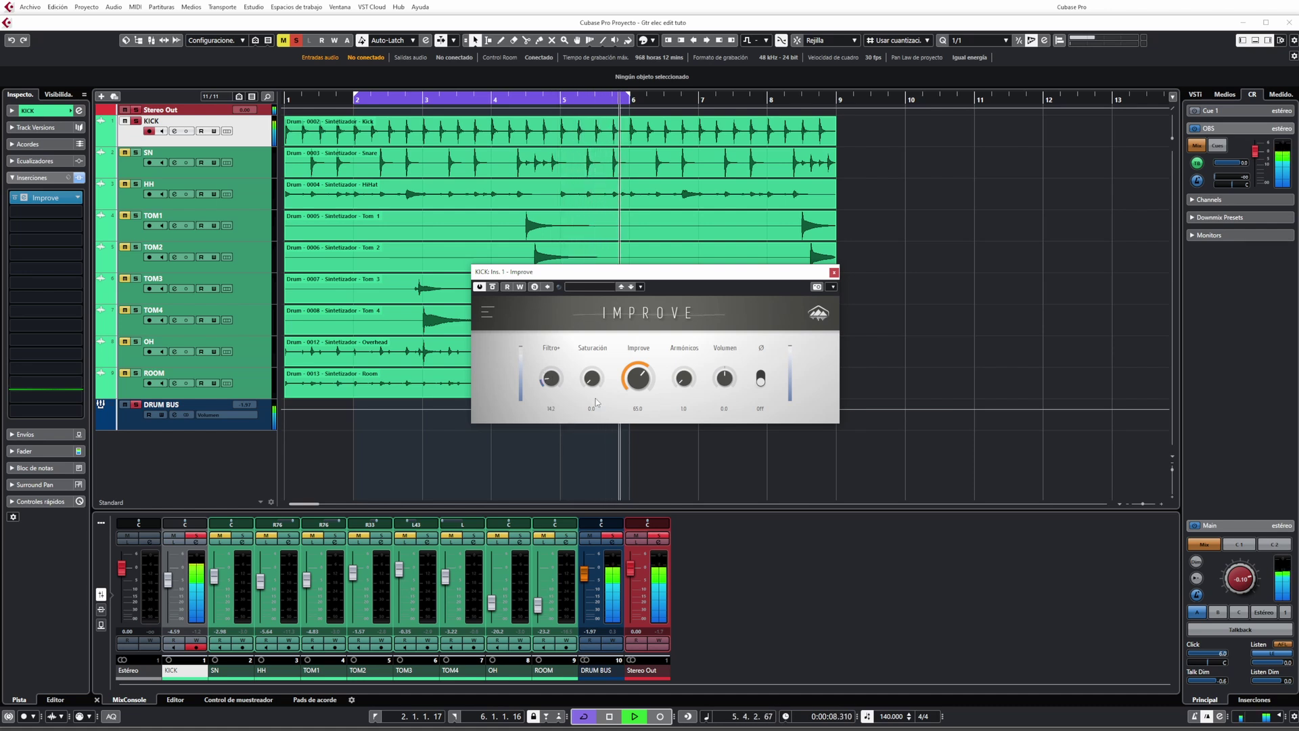
key(space)
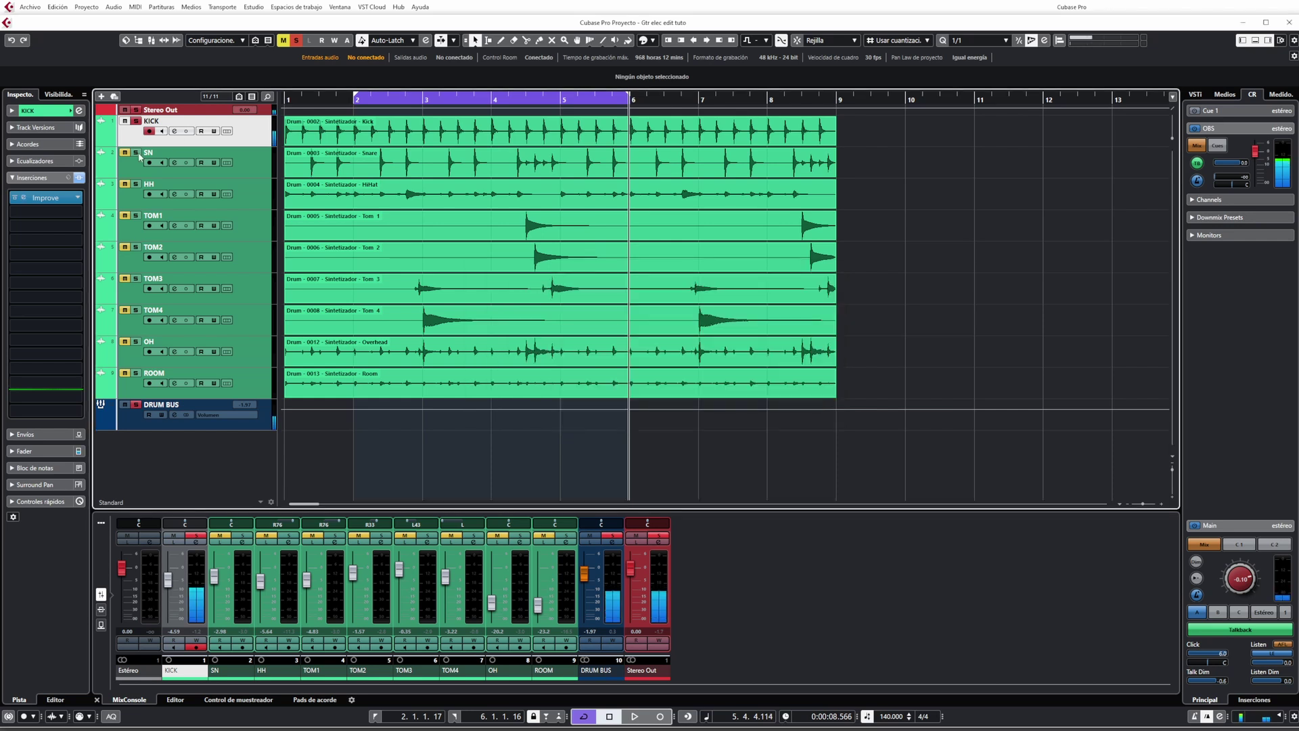
Step: Solo the SN track and play it with its Improve knobs at default
ctrl+click(136, 152)
click(265, 173)
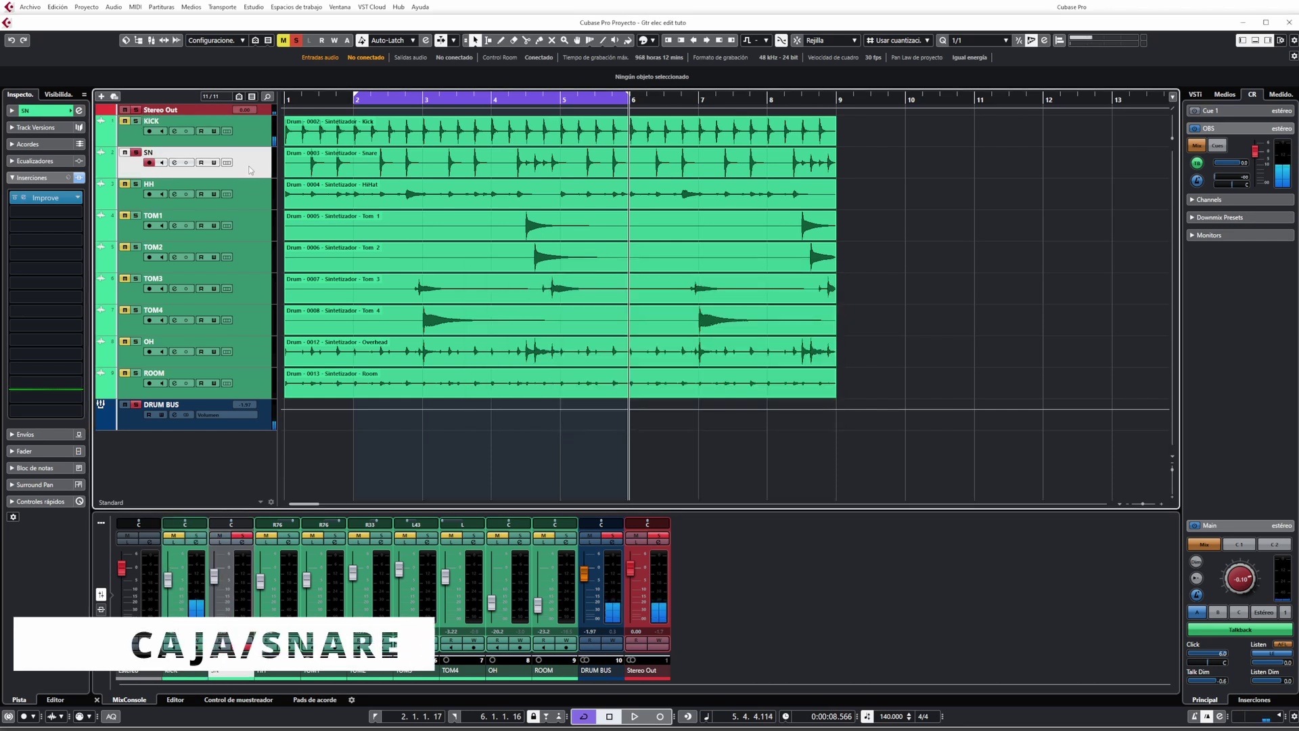
key(space)
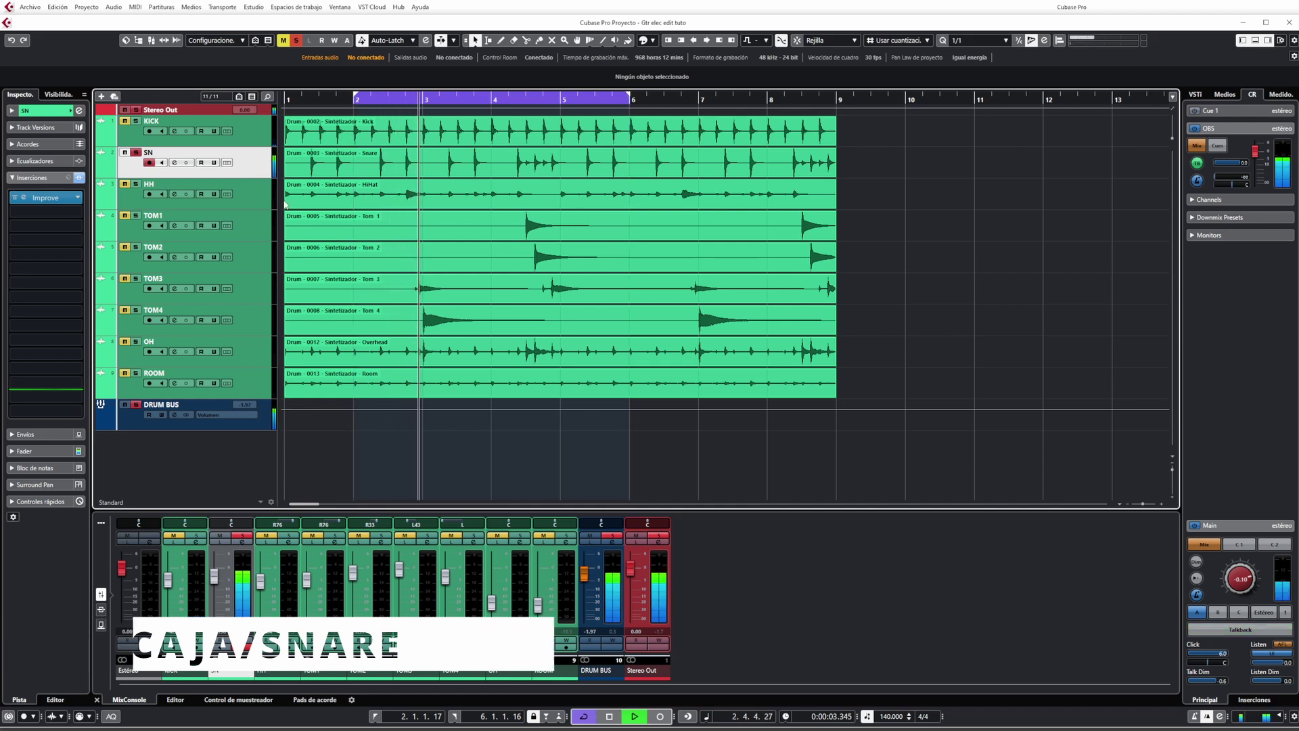
key(space)
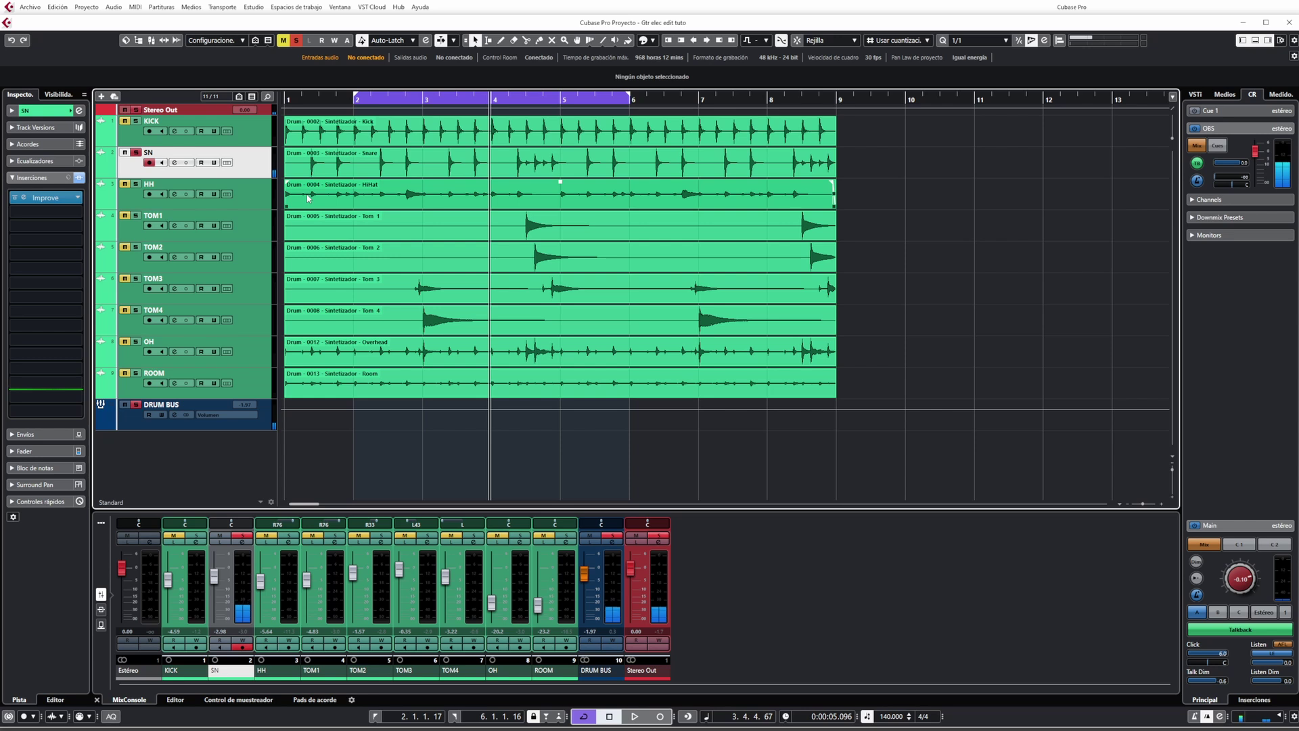
key(space)
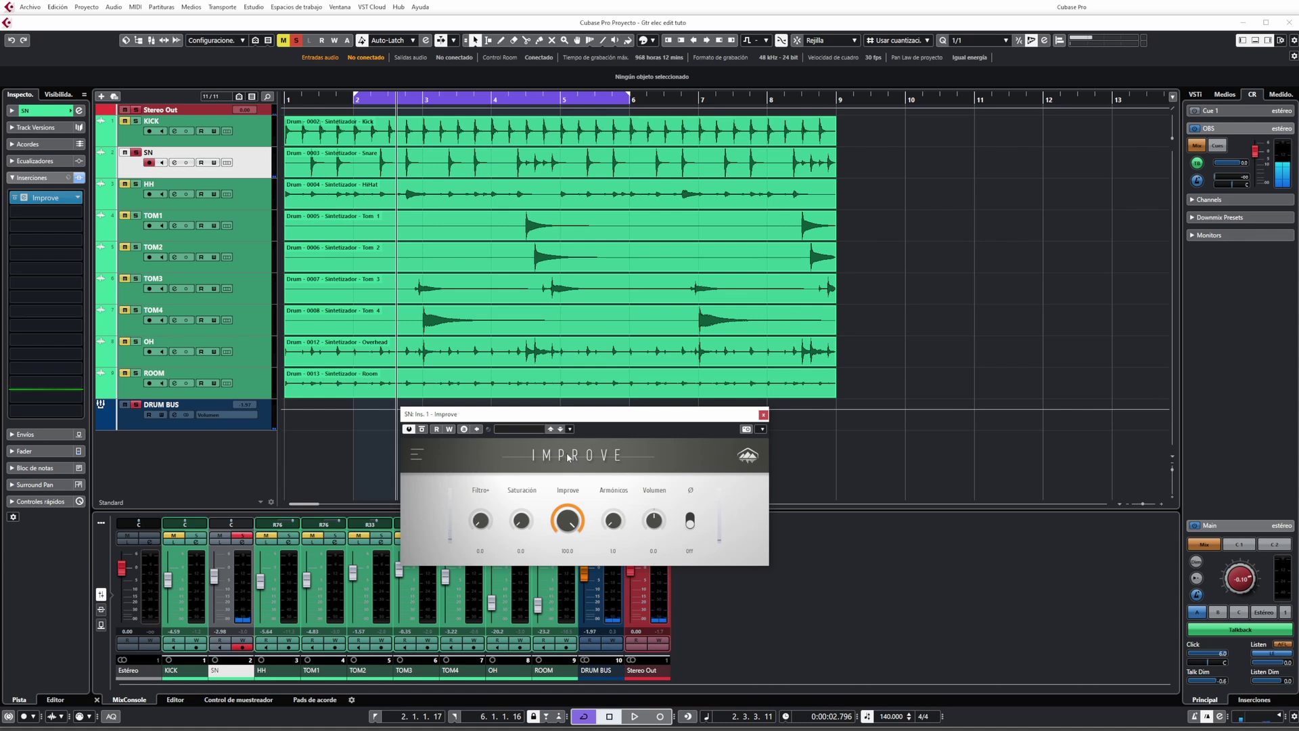
Step: Set the snare's Filtro to about 22 and Improve to about 72 during playback, comparing with the plug-in bypassed
drag(482, 528, 485, 509)
scroll(485, 510, down, 1)
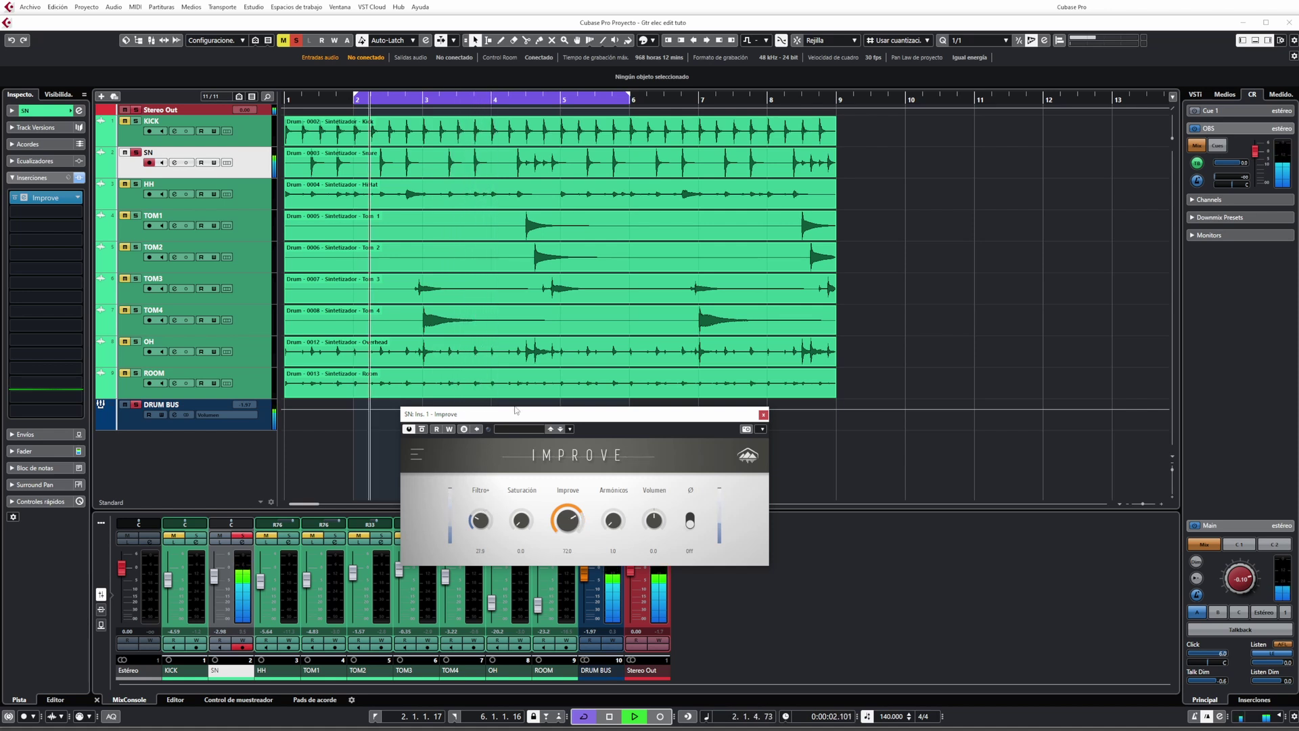
click(424, 429)
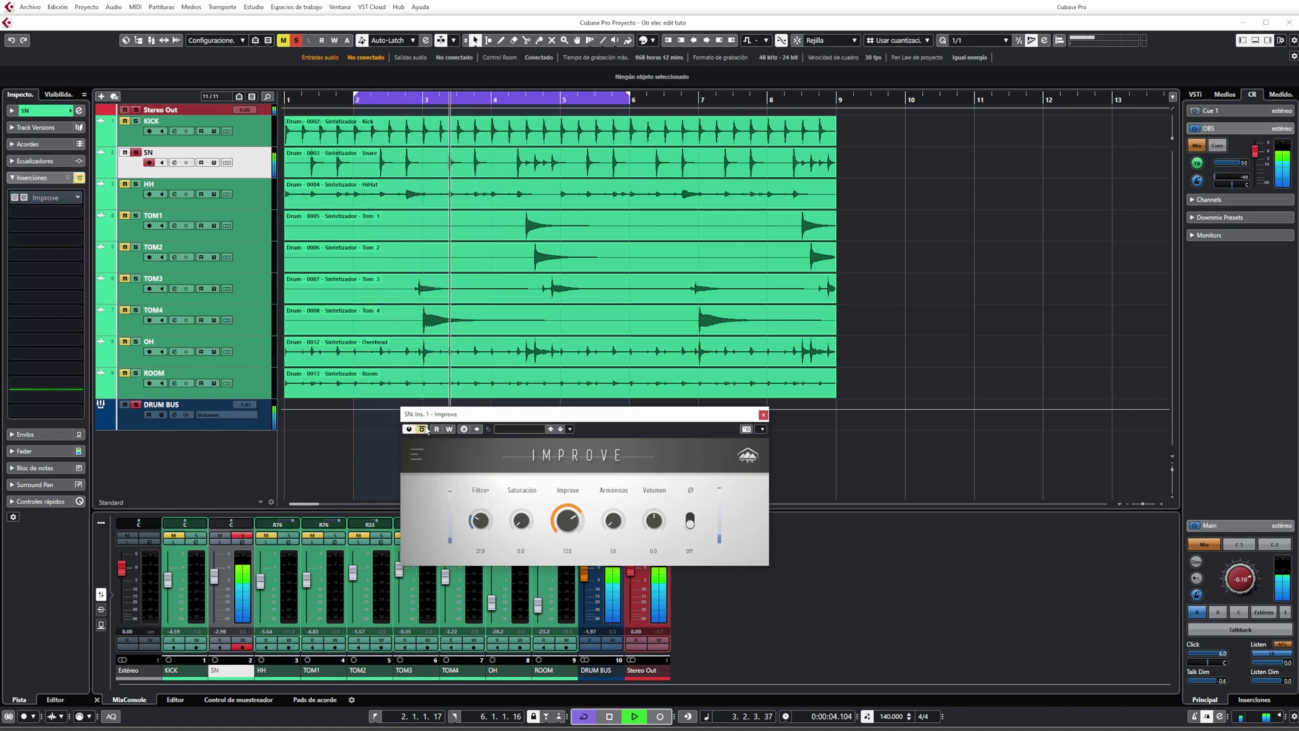
key(space)
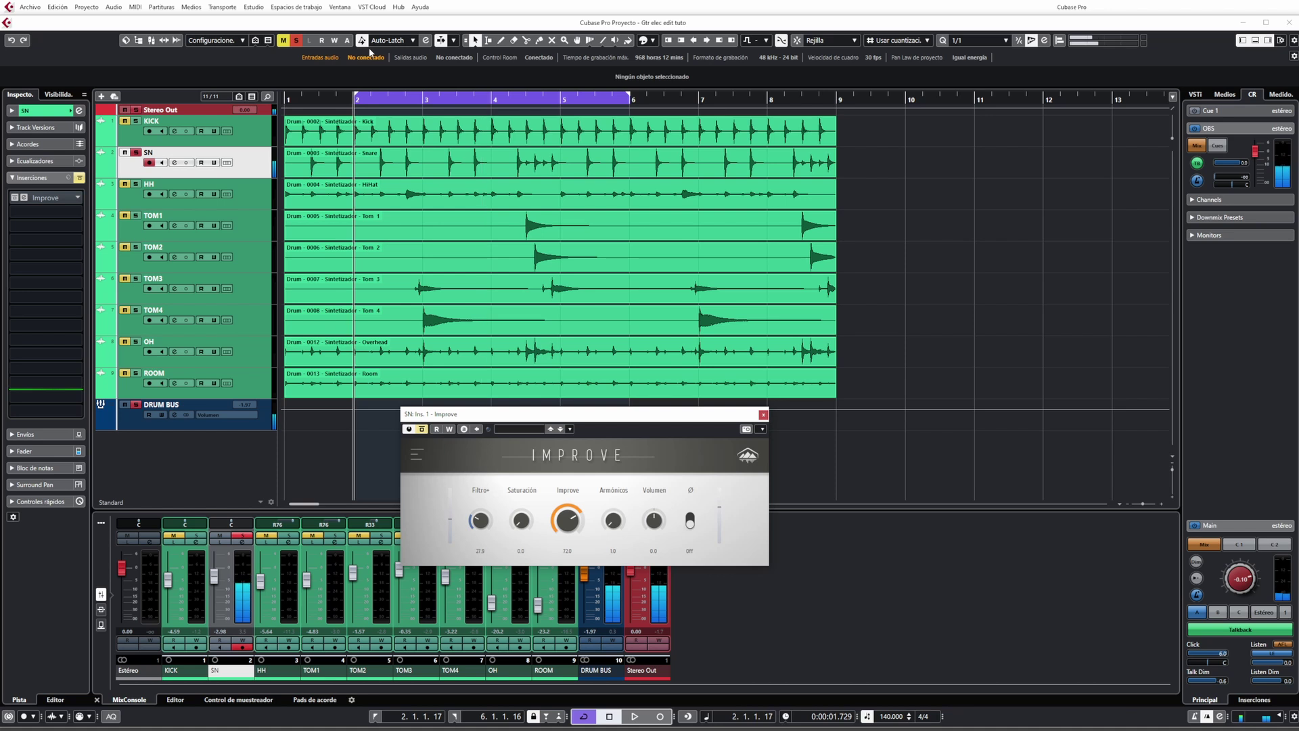
key(space)
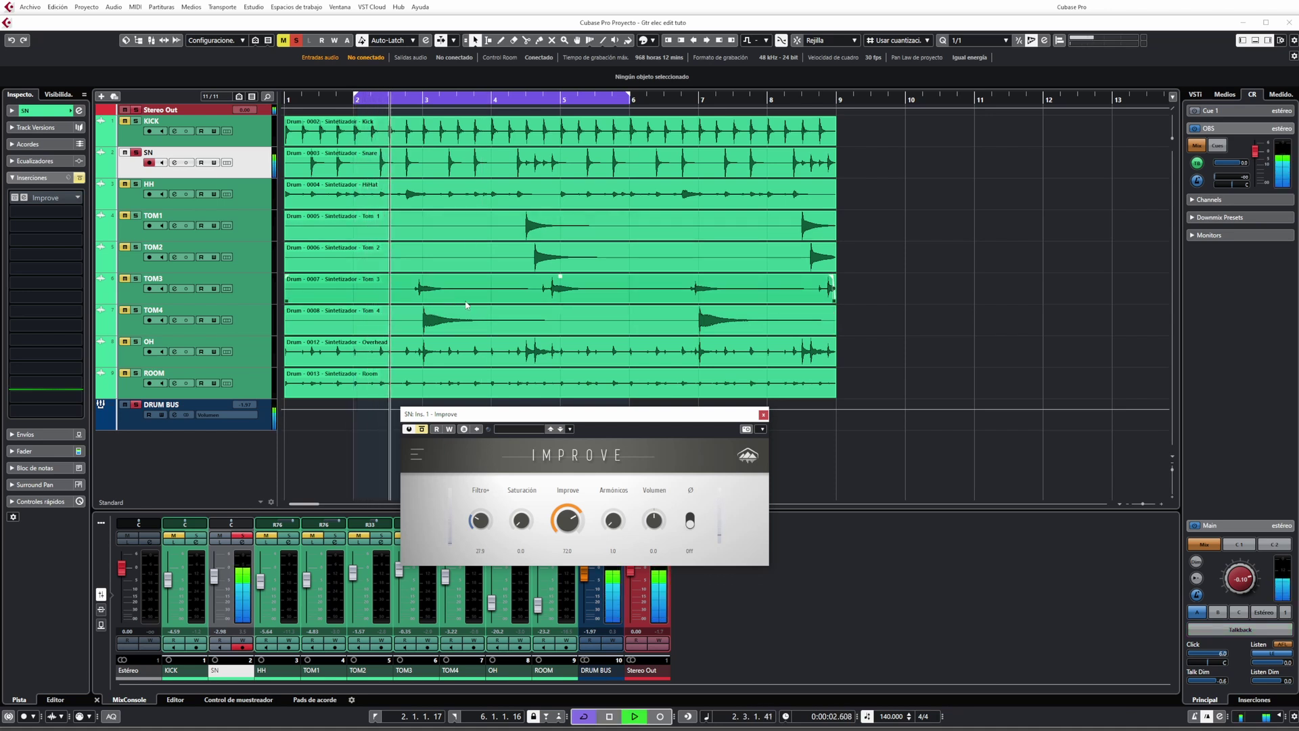
key(space)
click(482, 381)
key(space)
key(space)
Step: Replace the snare's plug-in window with the soloed HH track's Improve window and play the hi-hat
key(Down)
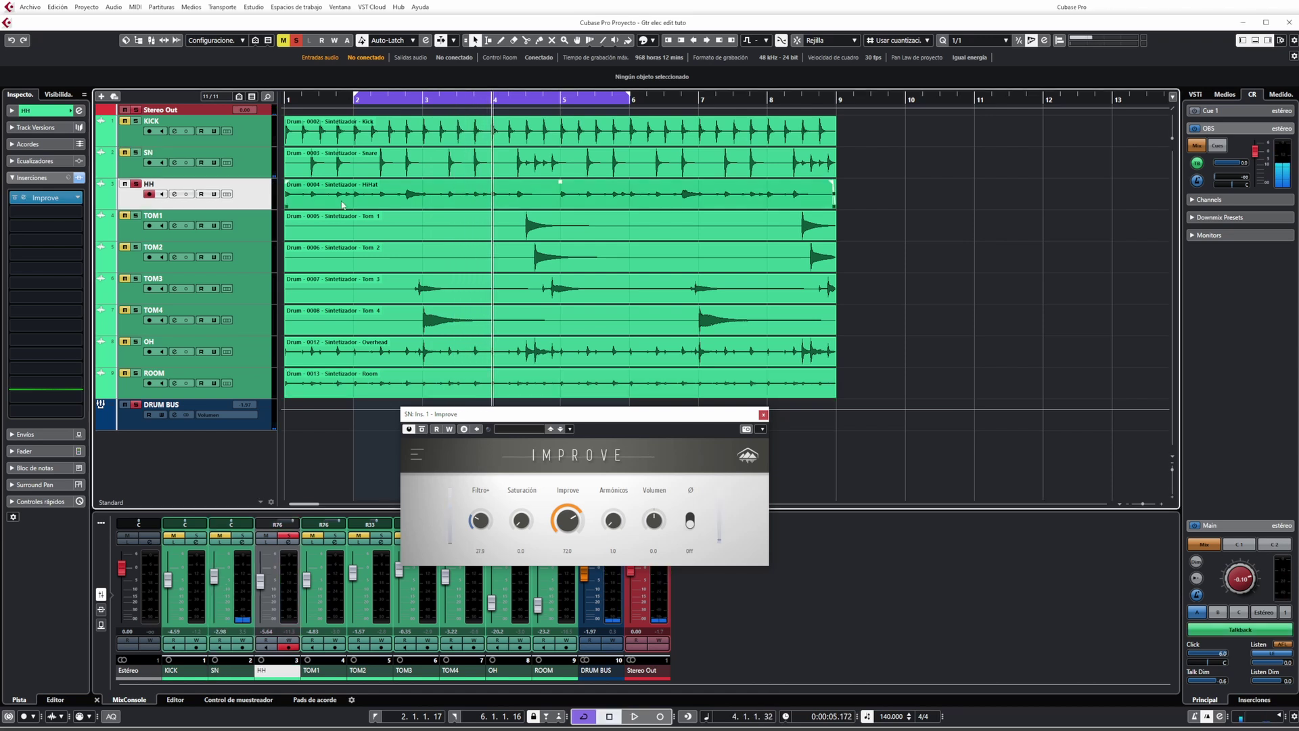
click(763, 414)
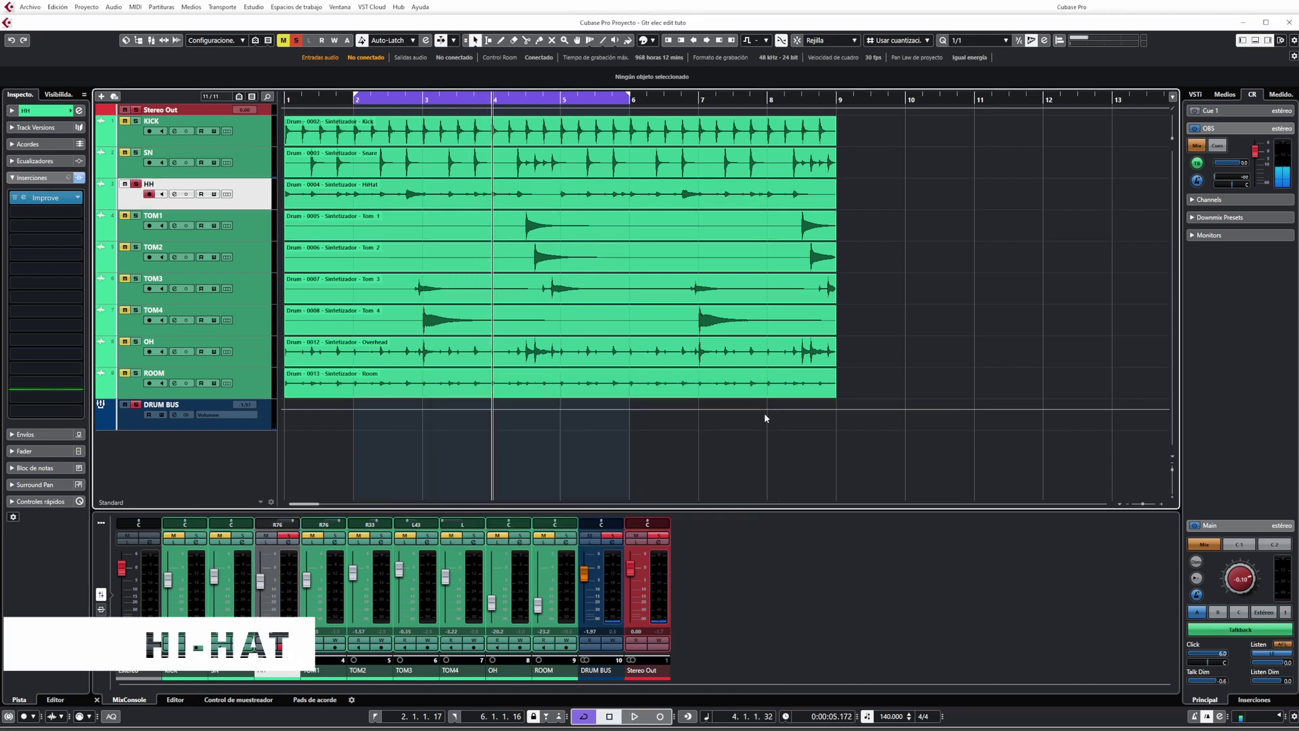
click(43, 198)
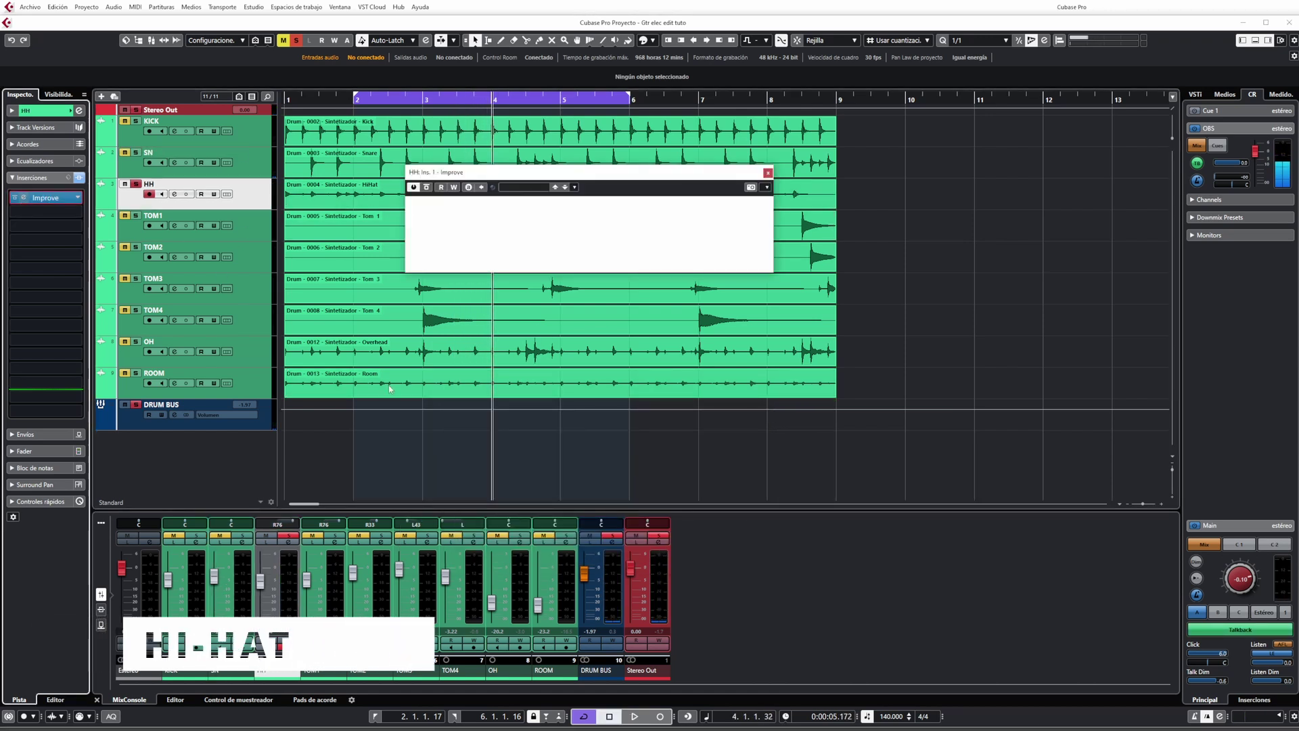
key(space)
drag(480, 174, 477, 412)
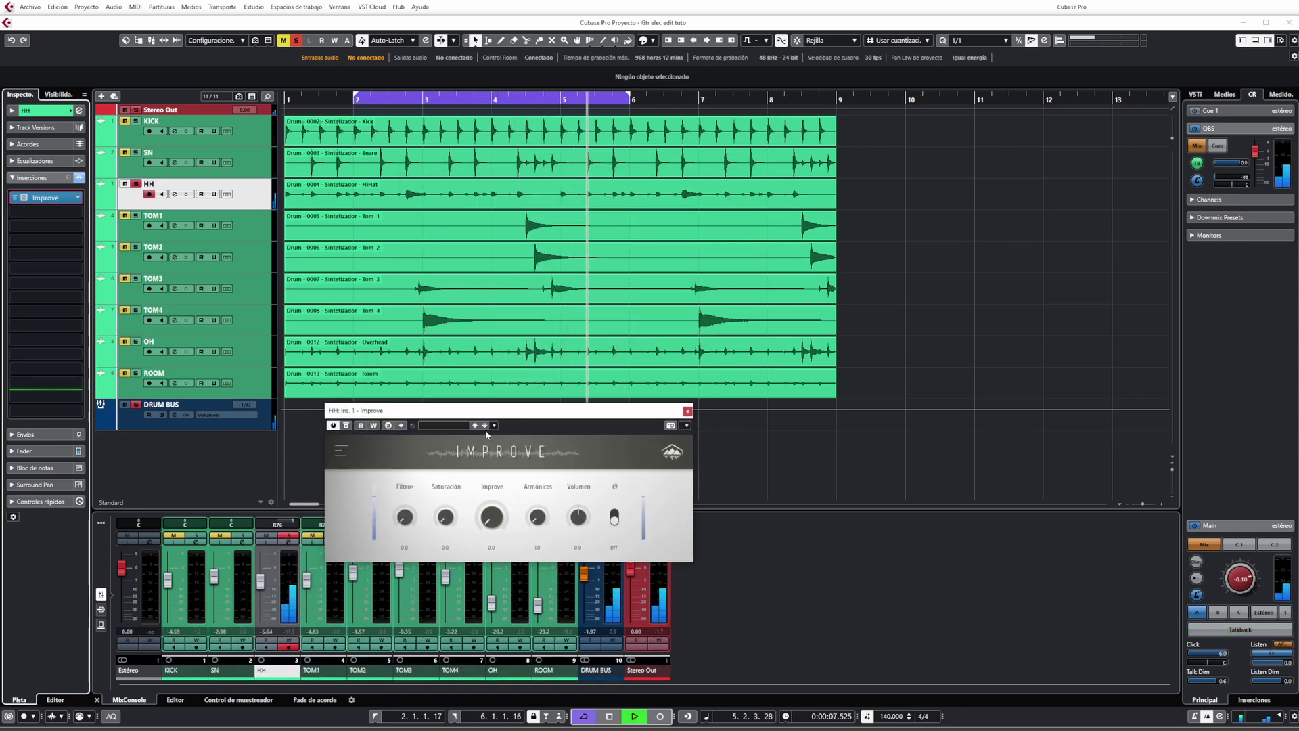
Step: Set the hi-hat's Filtro knob to about 57 during playback, comparing with the plug-in bypassed
key(space)
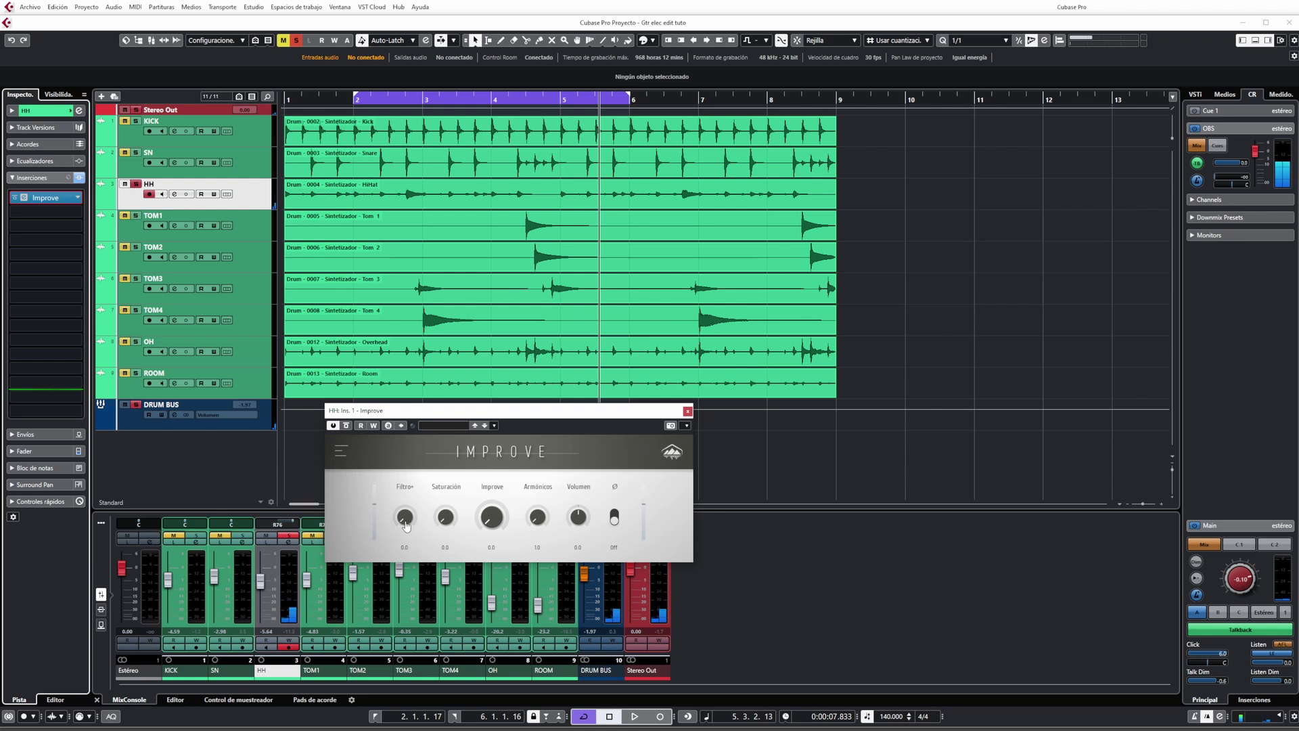
drag(408, 525, 412, 488)
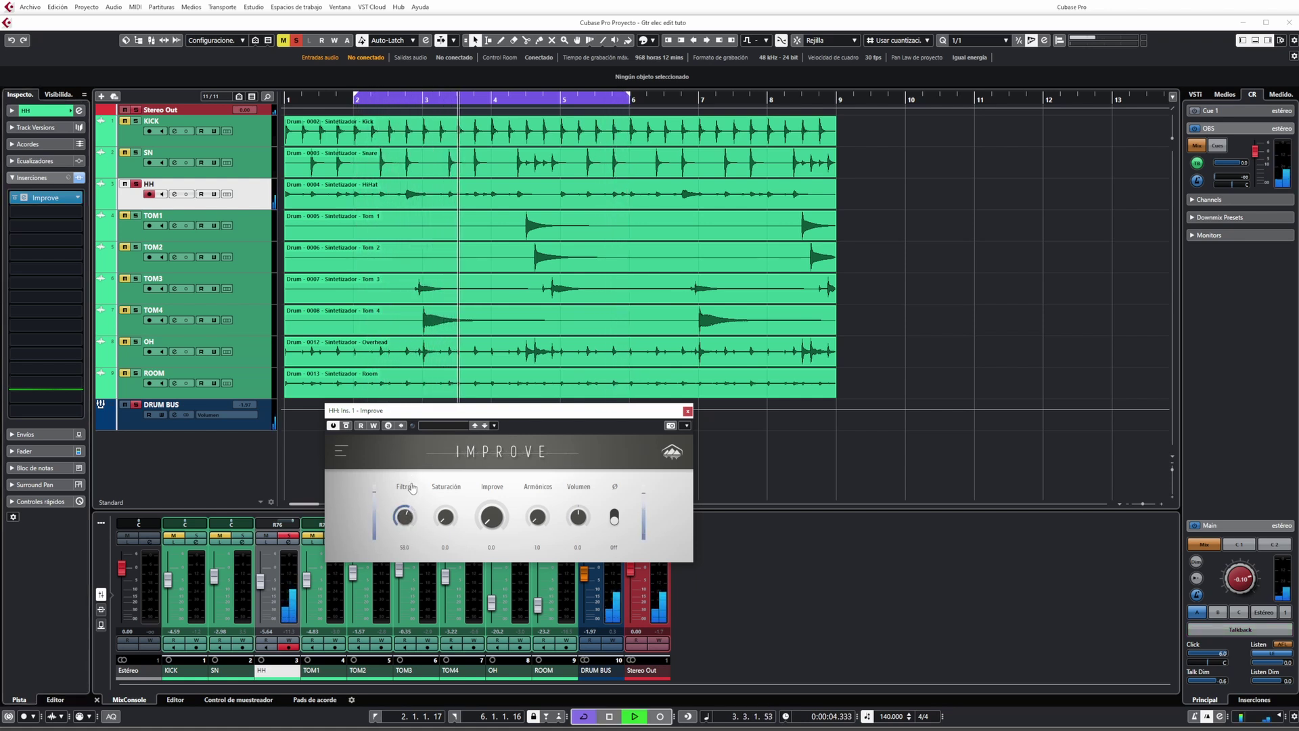
click(346, 424)
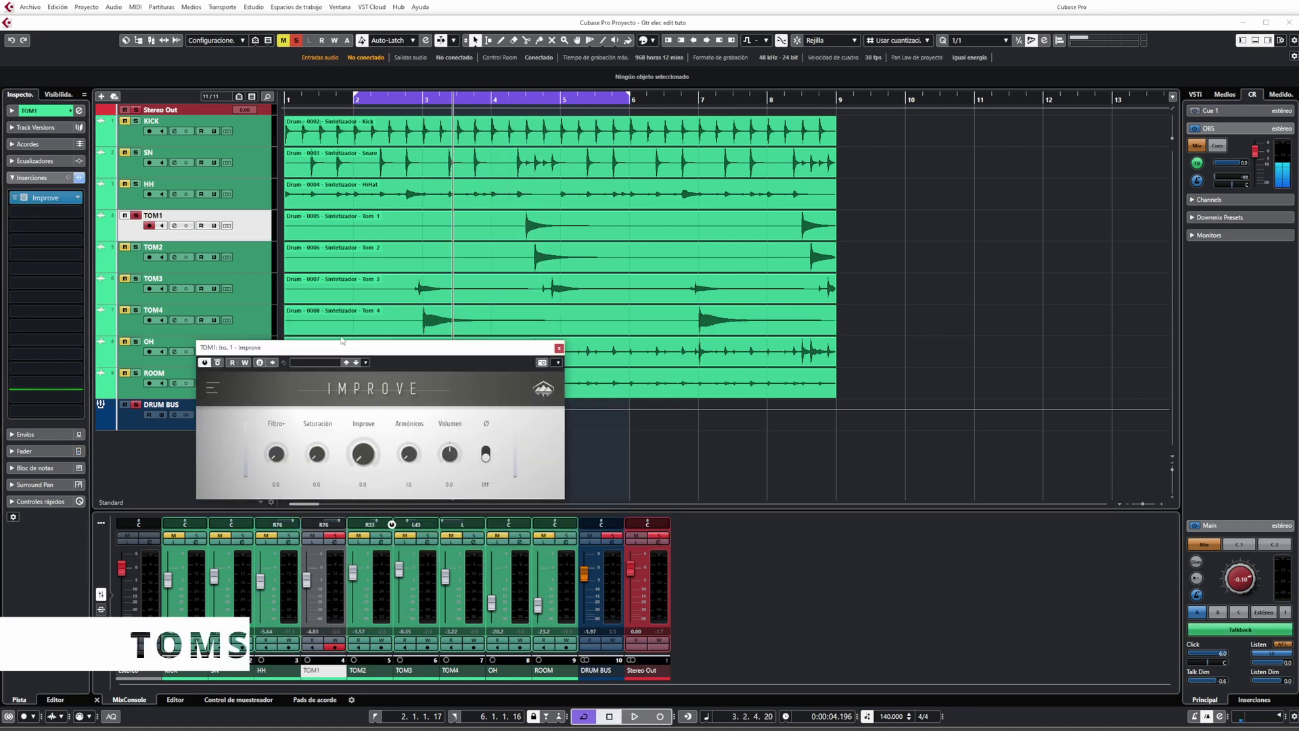
Step: Shorten the loop to bar 4 for the soloed TOM1 and set its Improve to 77.5 and Filtro to 22.2
drag(345, 351, 421, 378)
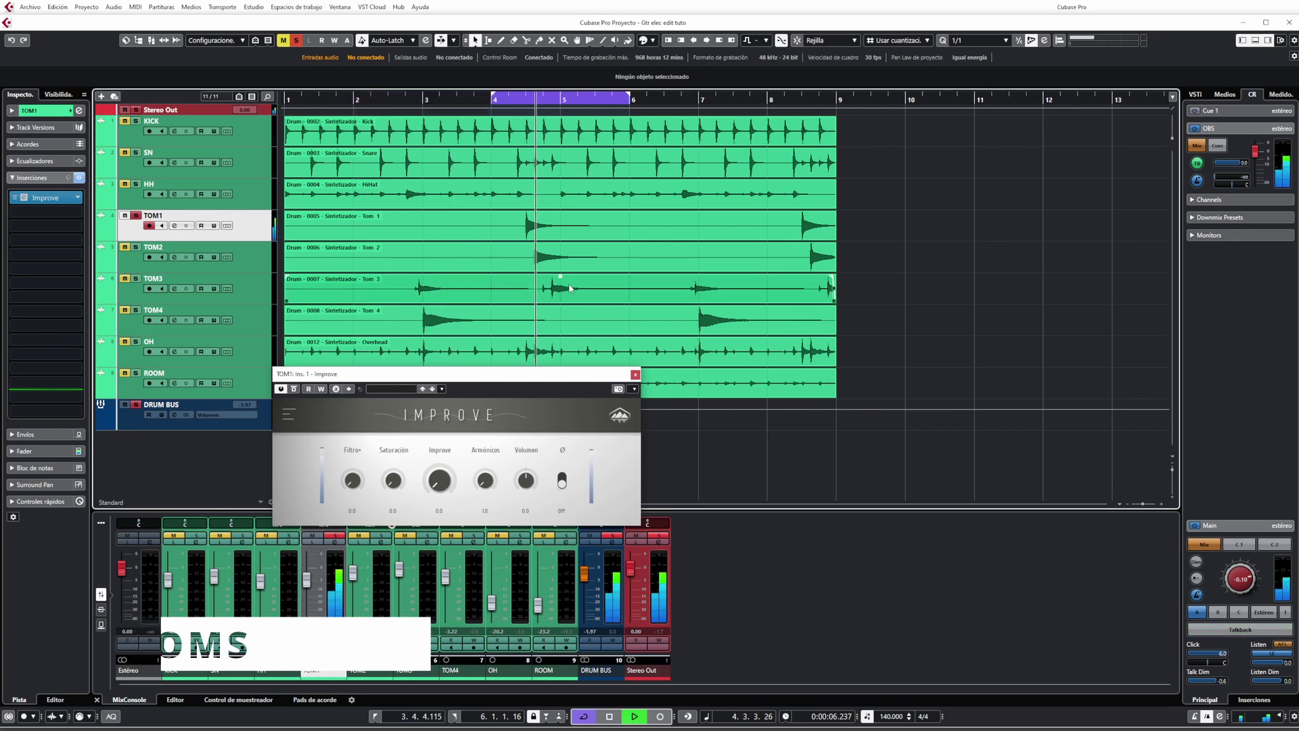
alt+click(560, 105)
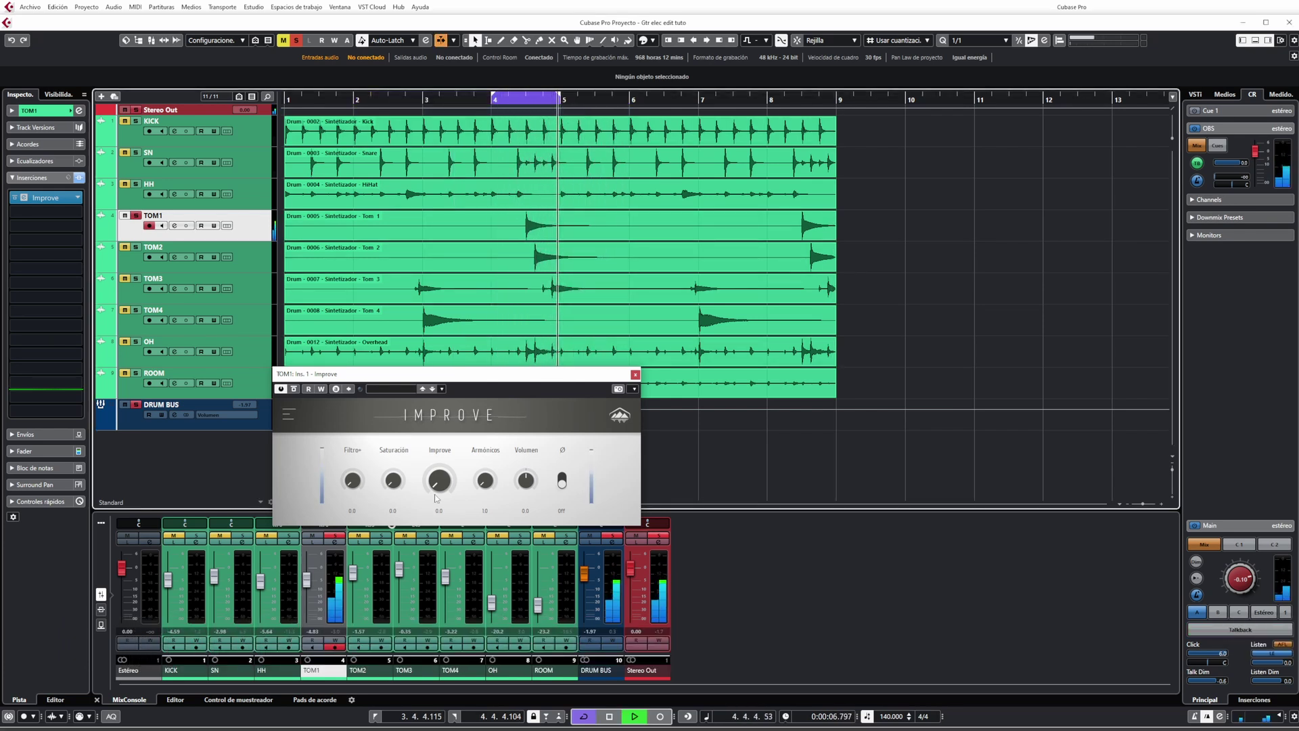
drag(439, 480, 444, 438)
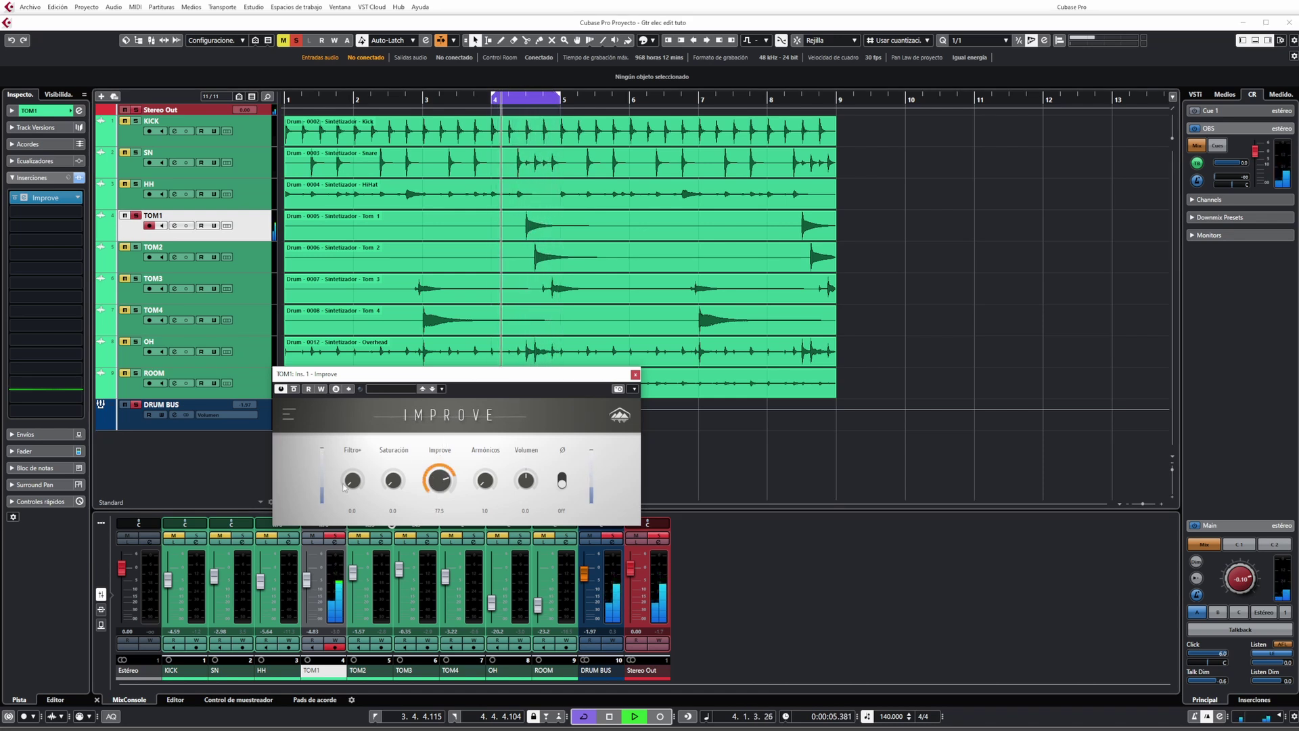
drag(352, 482, 353, 473)
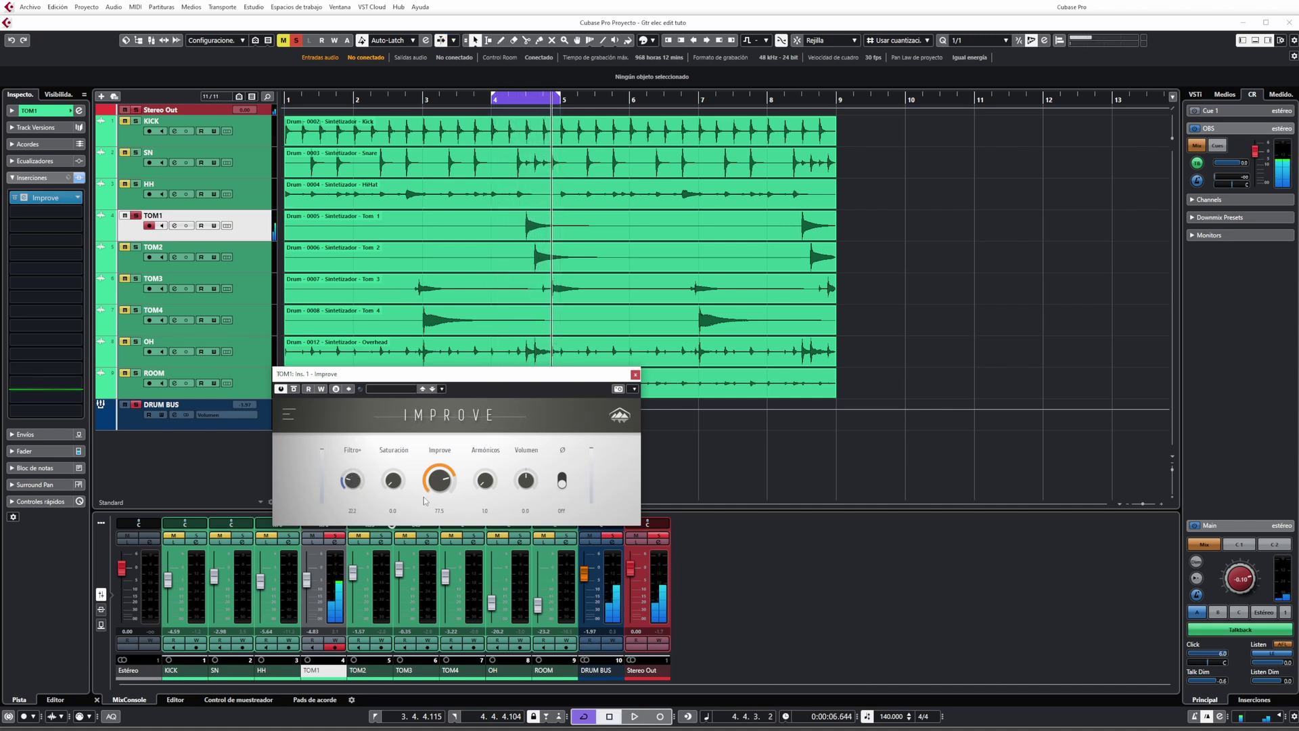
Step: Try TOM1's Improve knob at 100 against the bypassed plug-in, and settle on a slightly lower amount
key(space)
drag(439, 485, 439, 471)
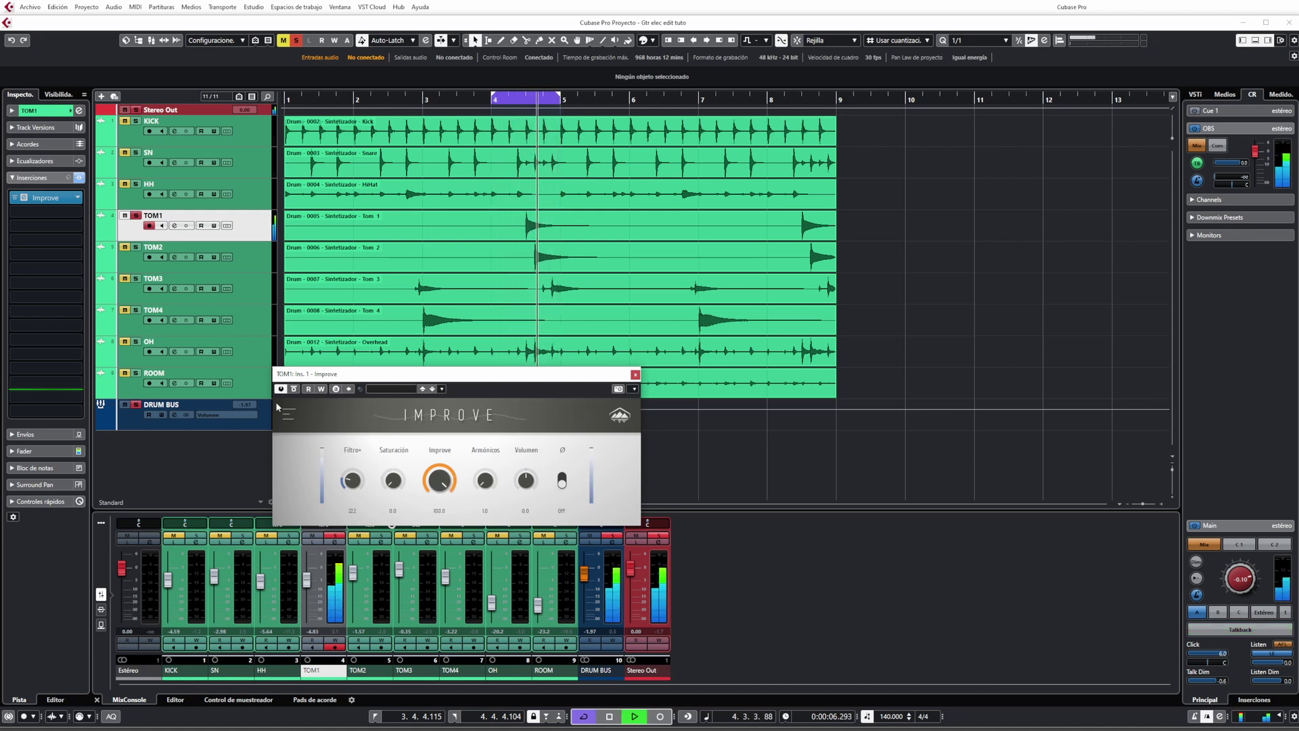
click(294, 389)
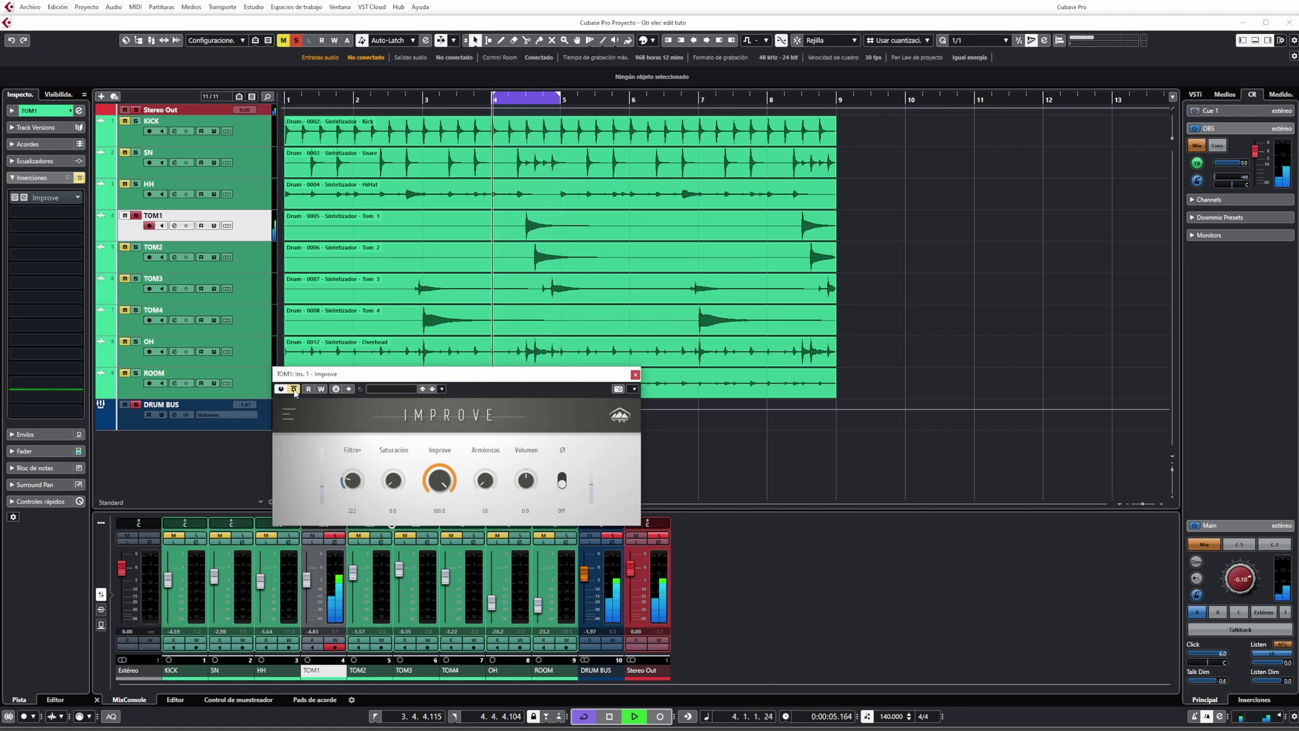
click(294, 389)
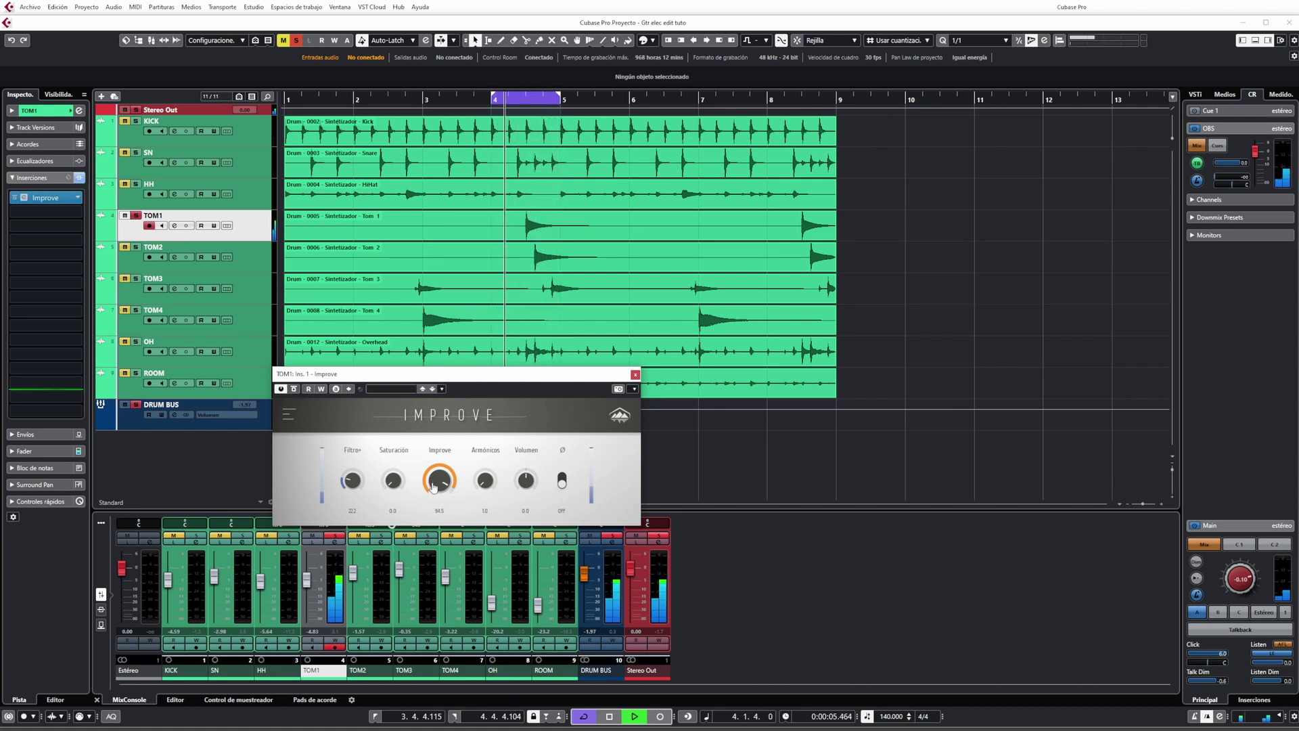
drag(438, 482, 430, 499)
Step: Solo the TOM2 track with its Improve plug-in open and play it looped from bar 4 to bar 6
ctrl+click(137, 248)
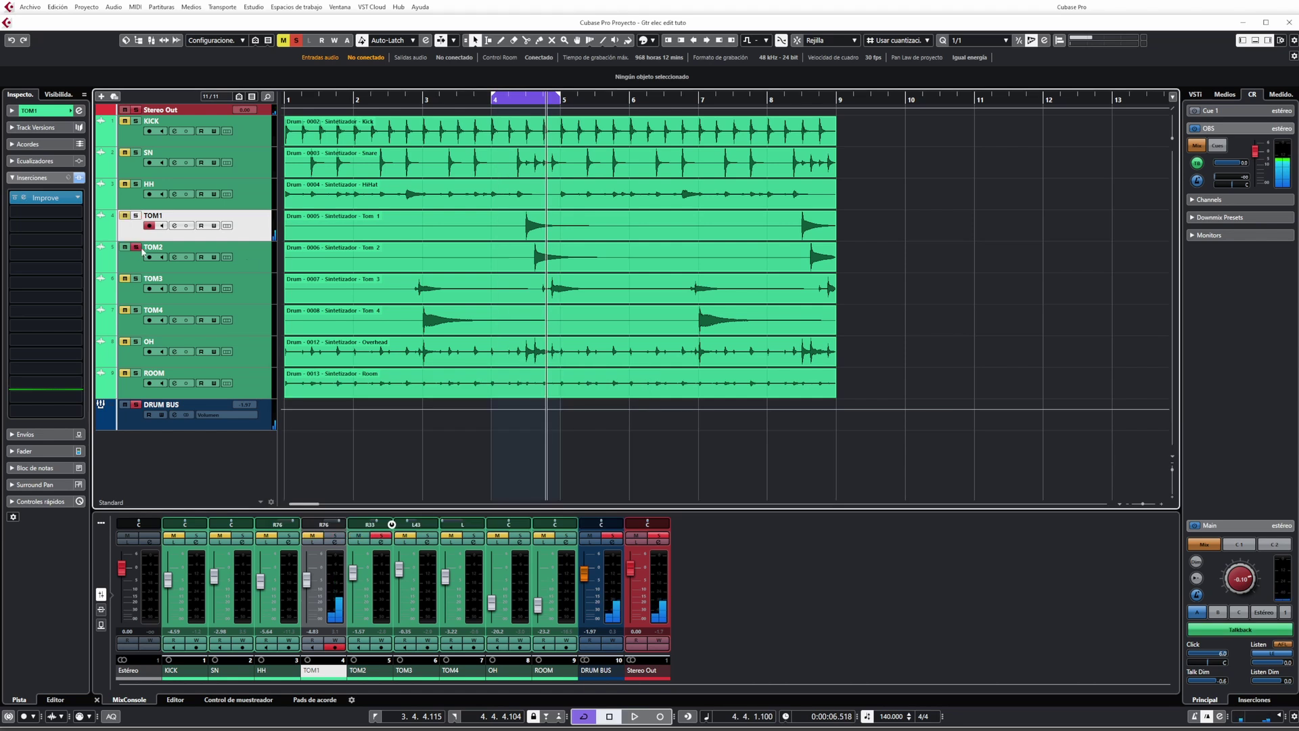
click(249, 256)
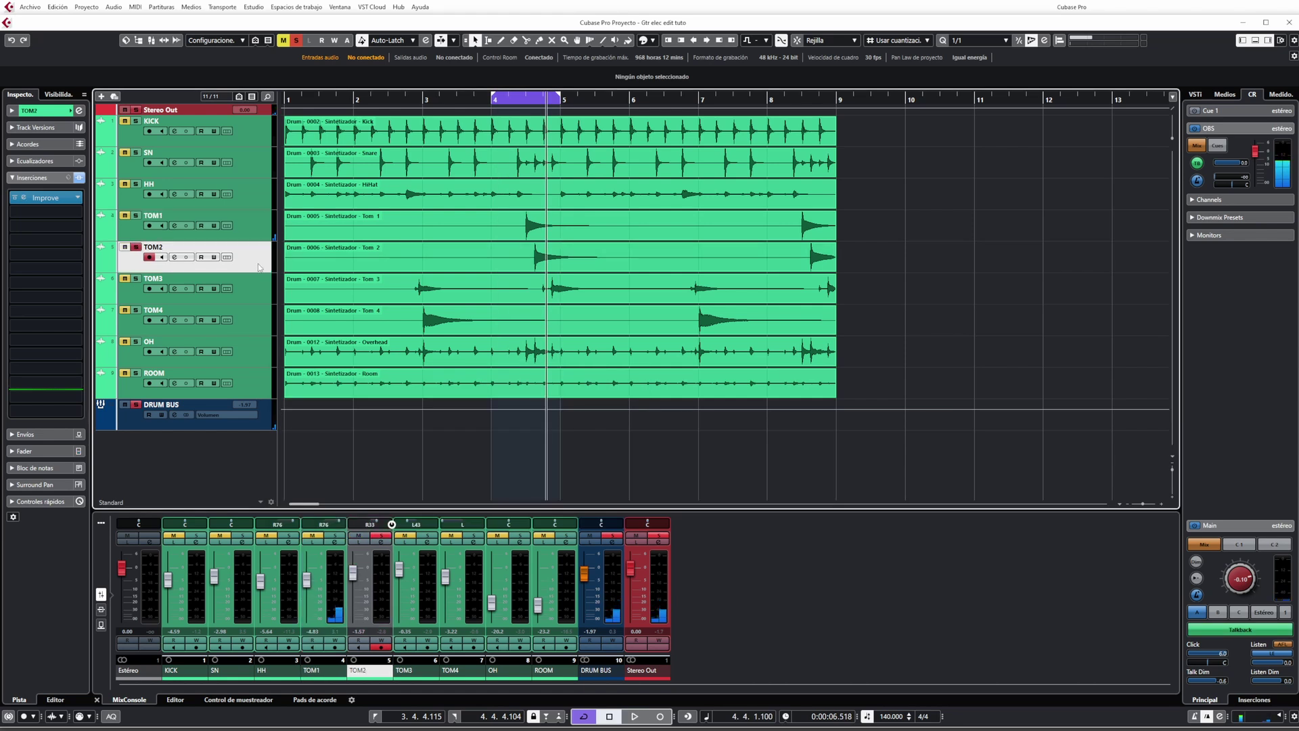
alt+click(630, 101)
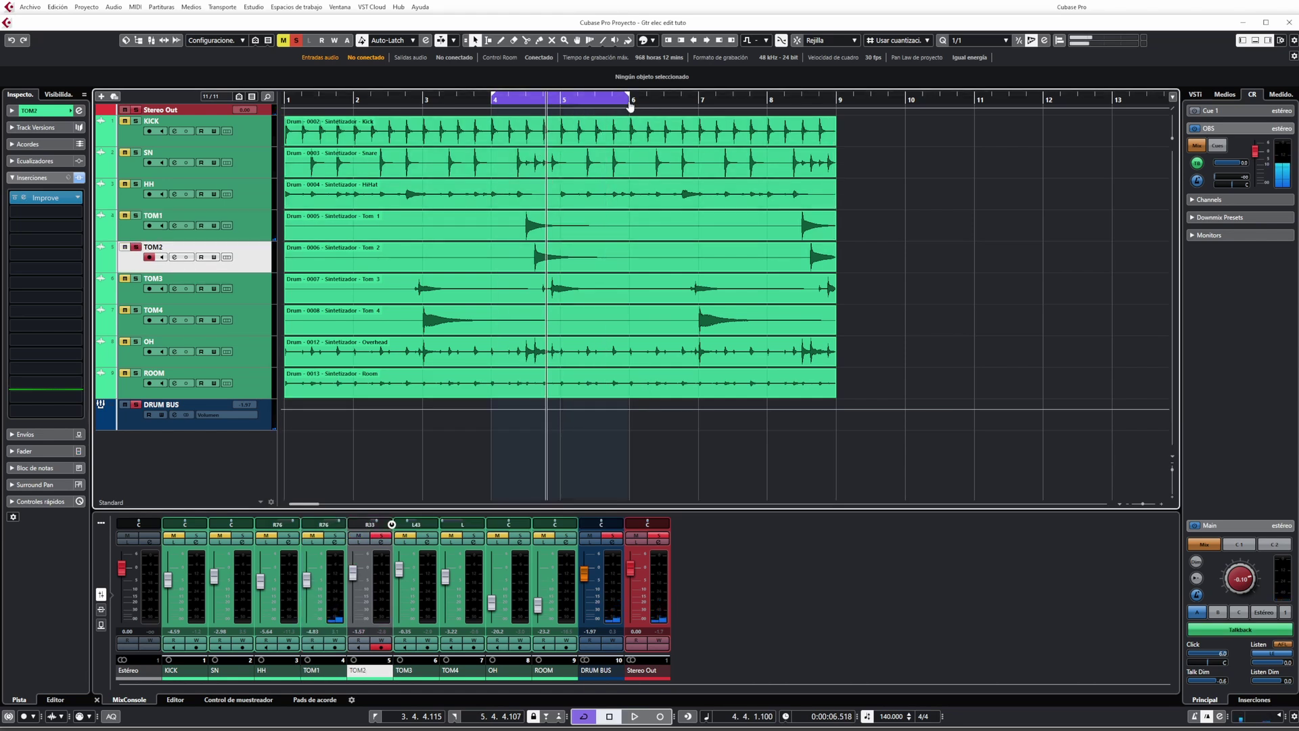
click(497, 104)
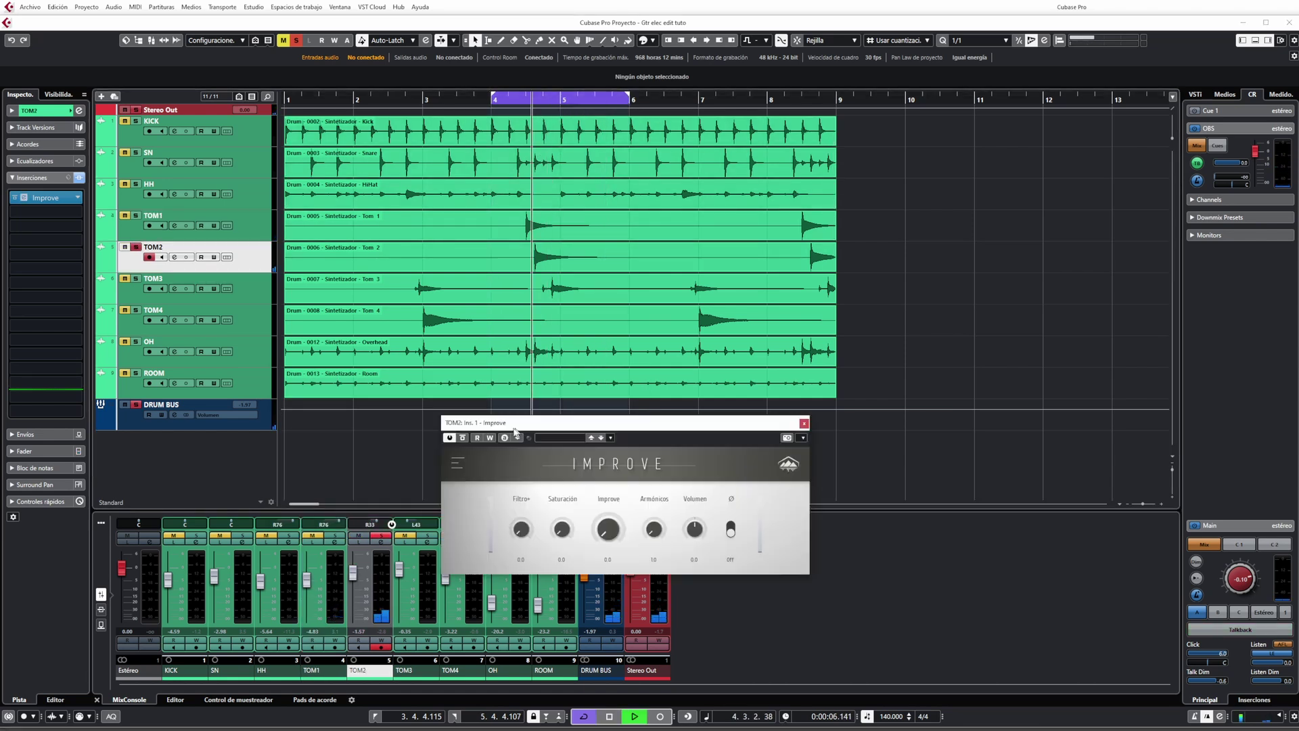
drag(514, 431, 479, 420)
key(space)
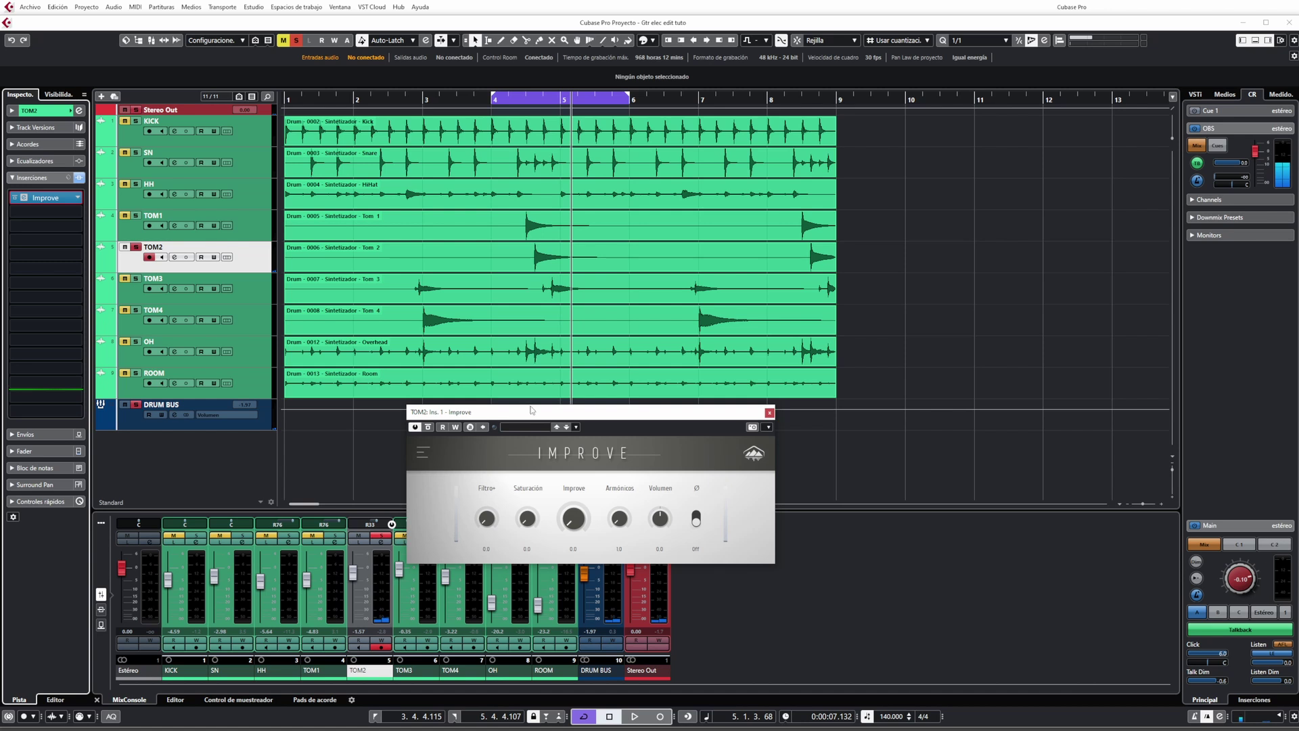
Step: Set TOM2's Improve to about 58 and Filtro to about 19 during playback, comparing with the plug-in bypassed
drag(576, 525, 575, 508)
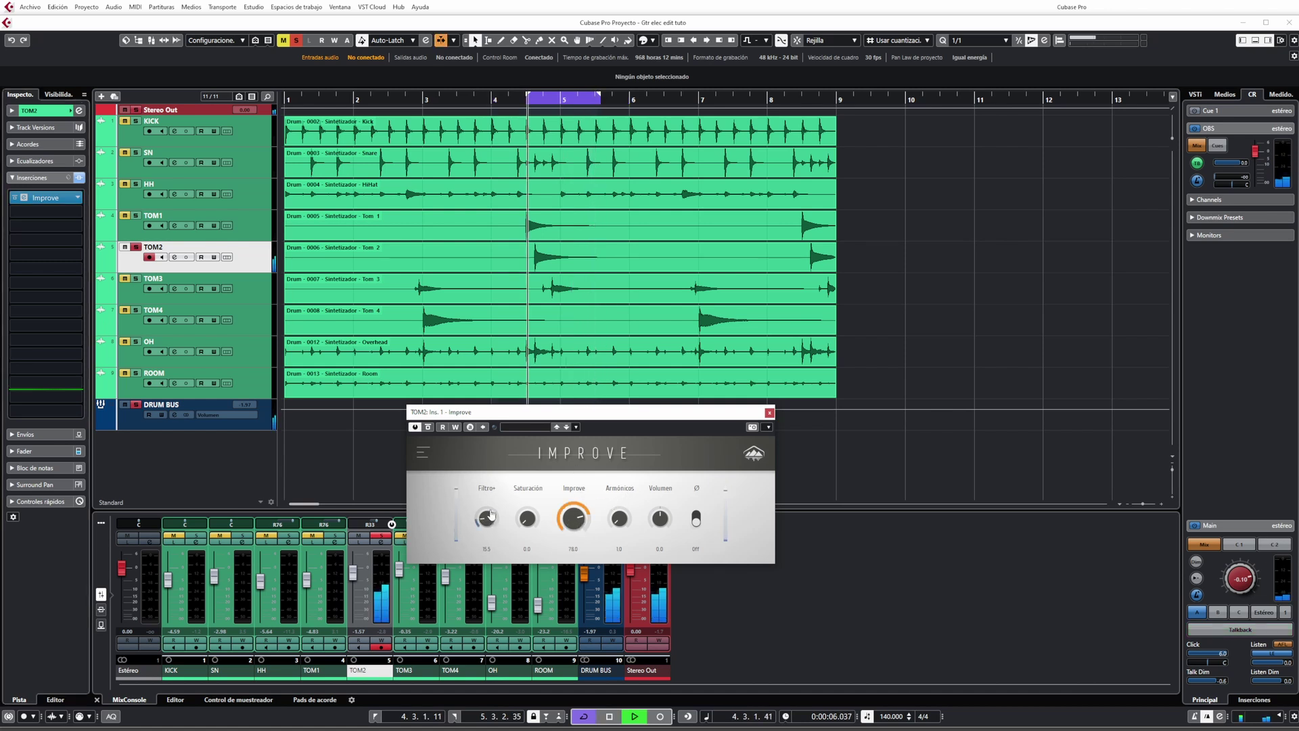
drag(492, 513, 492, 510)
scroll(491, 511, down, 2)
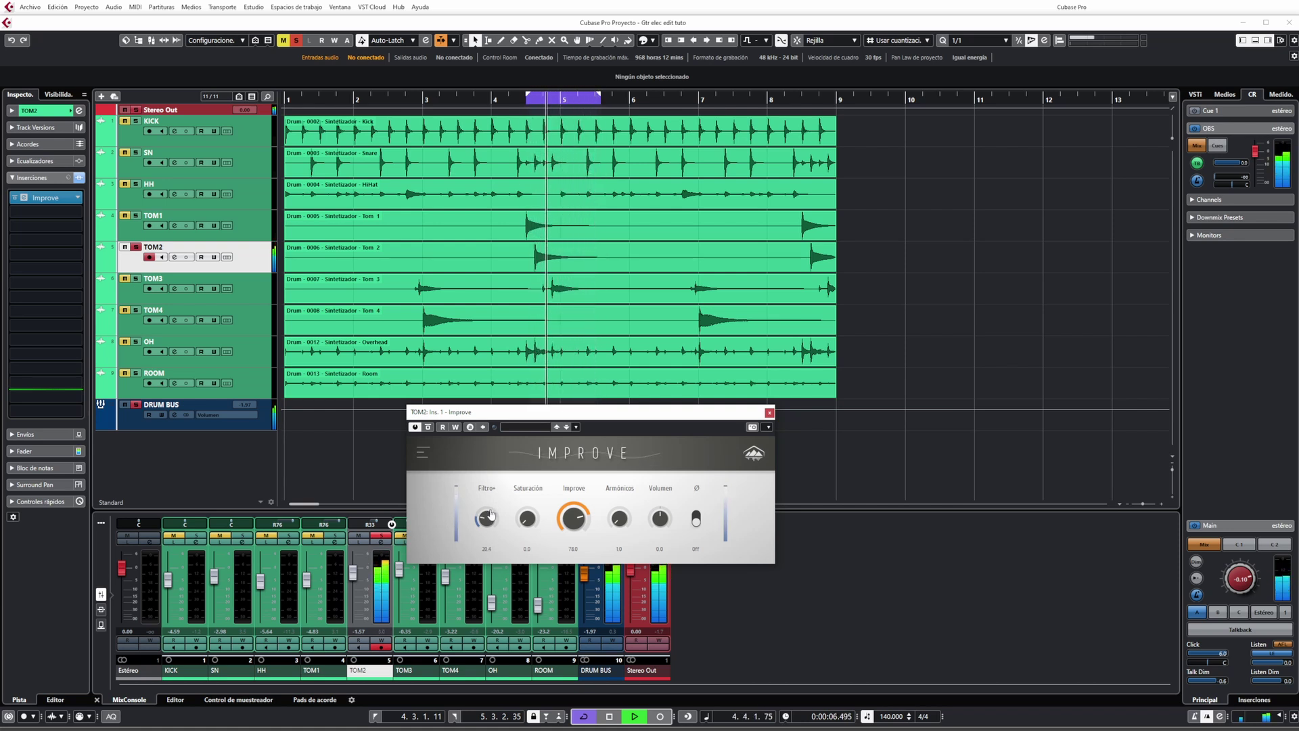
click(428, 427)
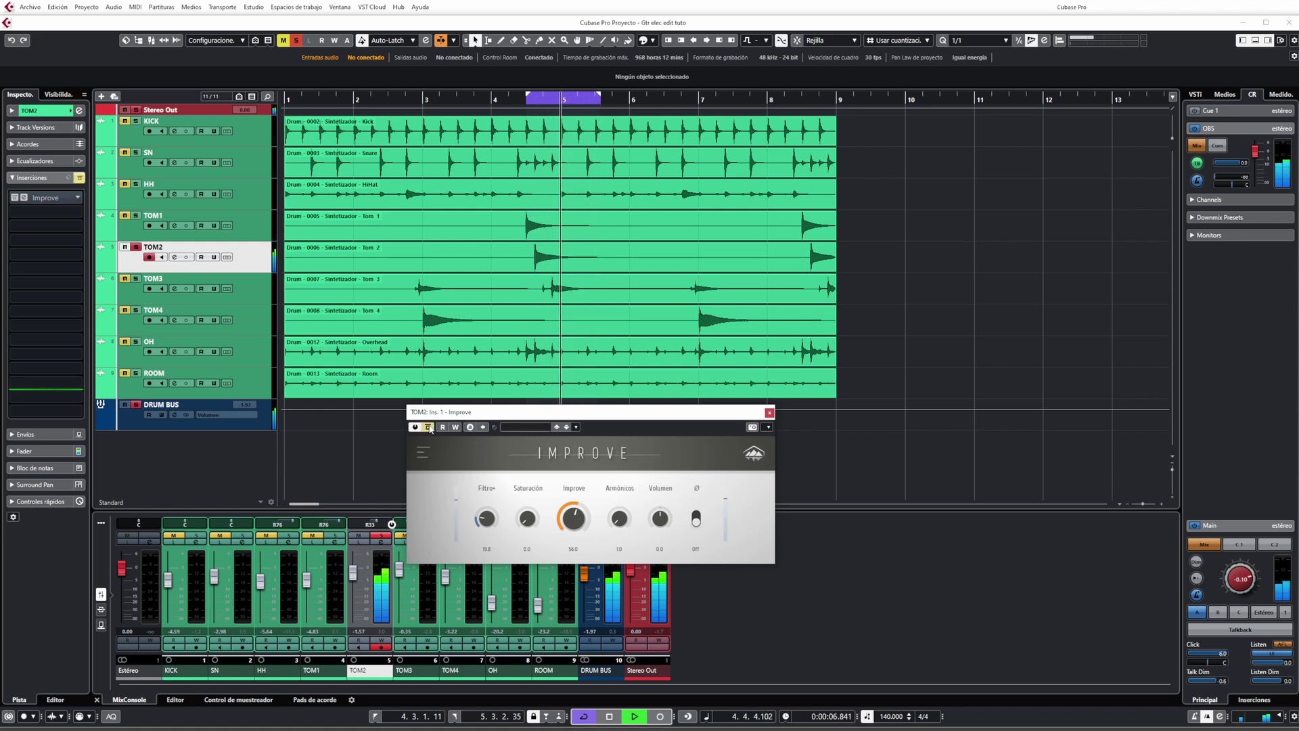
click(427, 427)
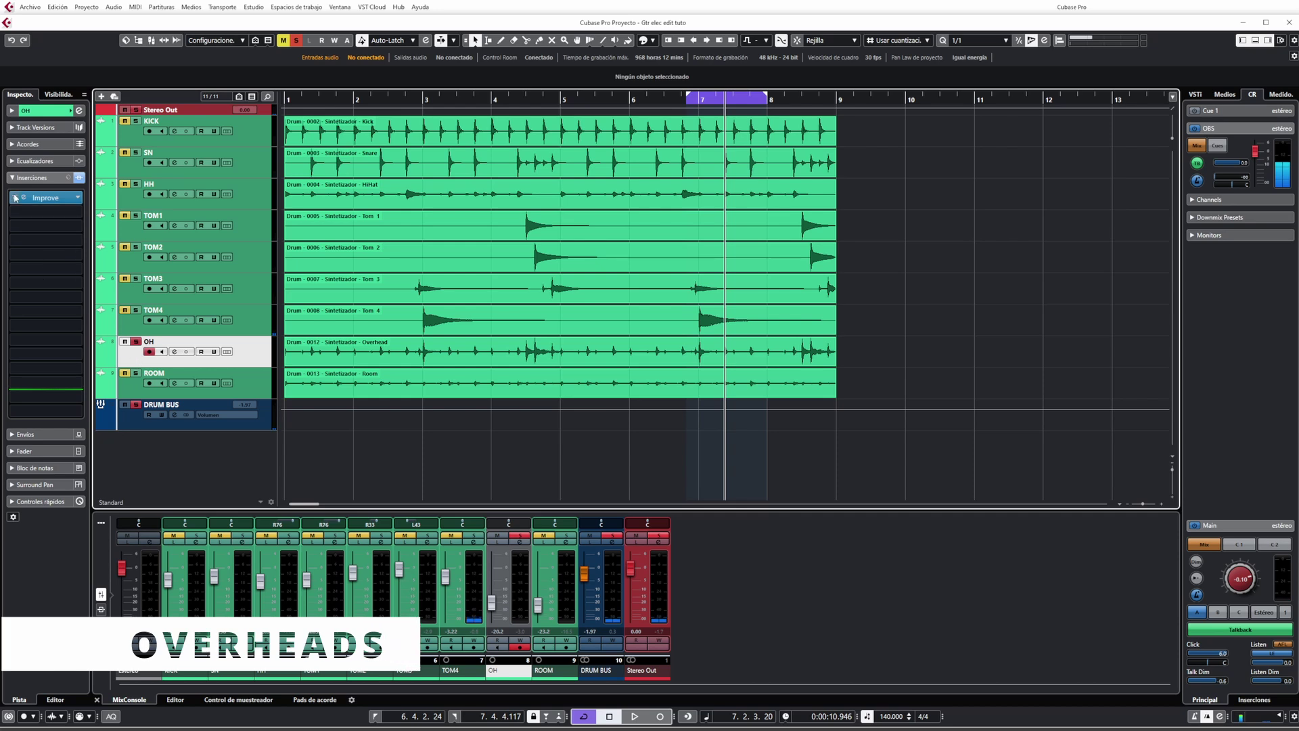
Step: Open the soloed OH track's Improve plug-in and play the overheads looped from bar 2 to bar 6
click(23, 198)
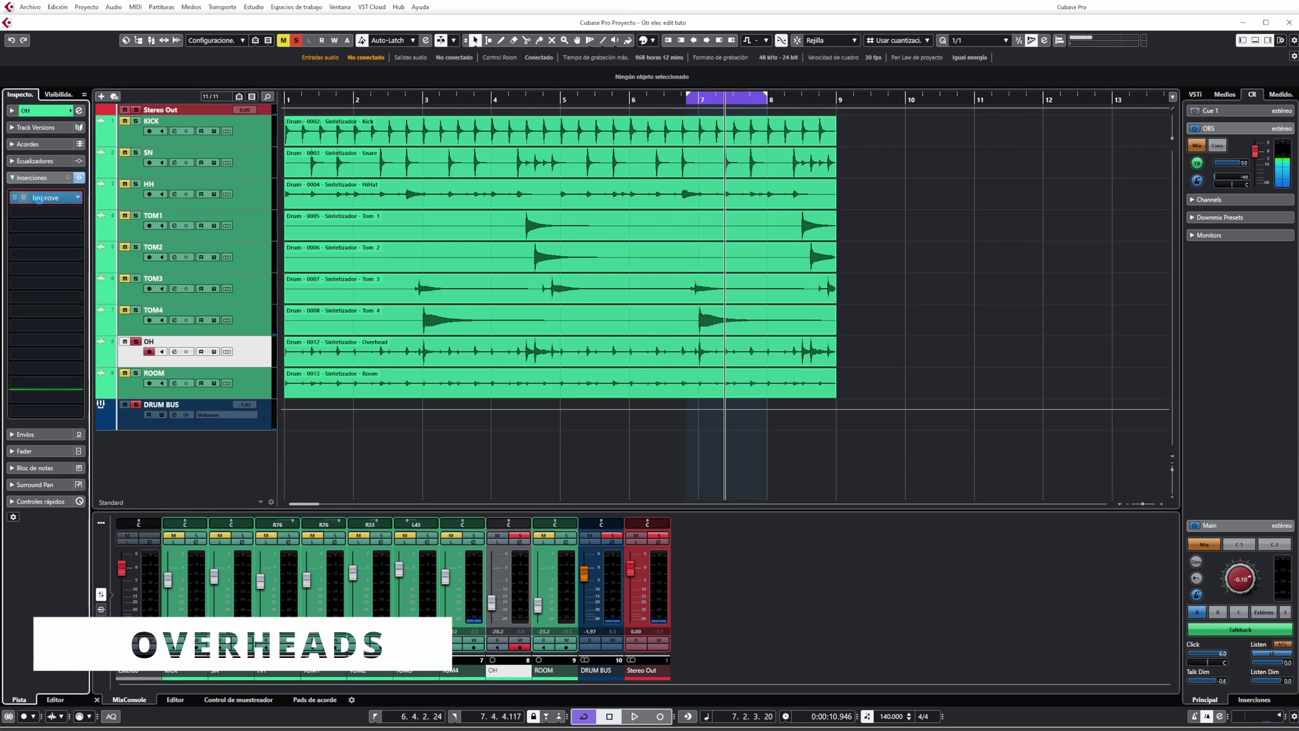
scroll(351, 103, up, 3)
ctrl+click(359, 101)
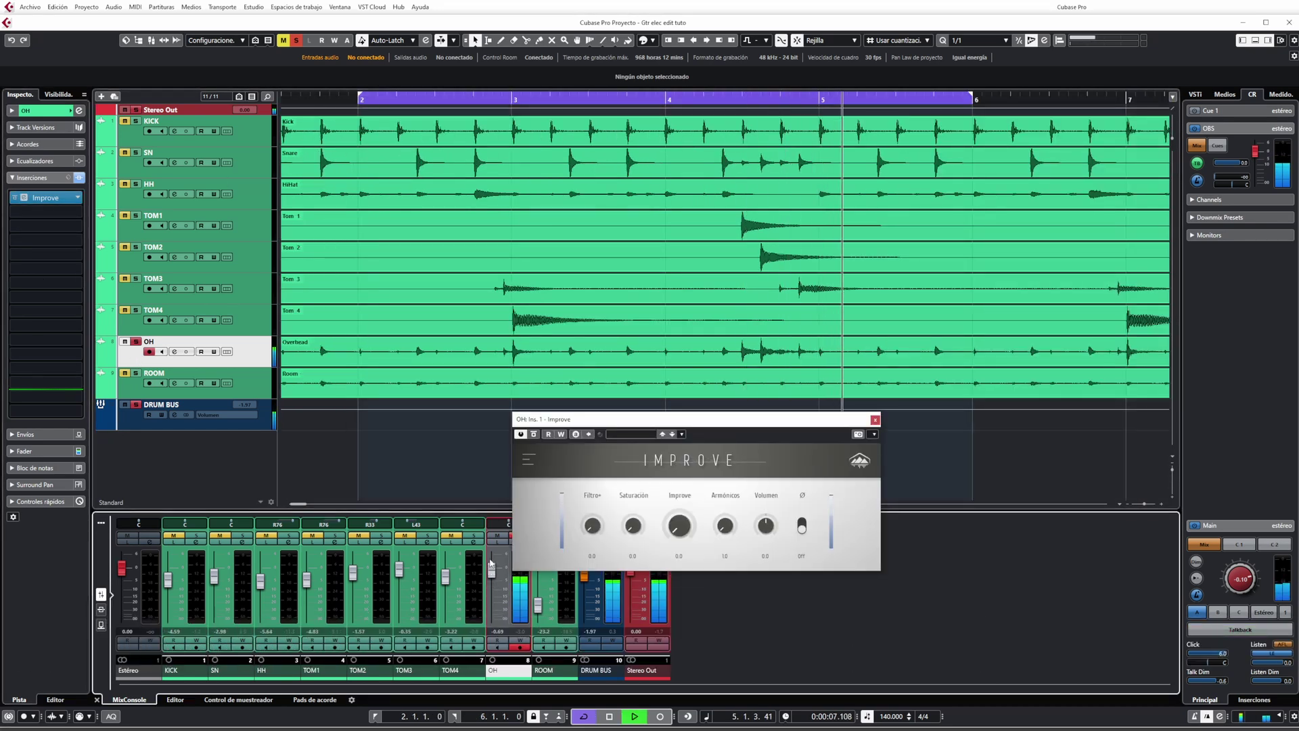
Step: Set the overheads' Filtro knob to about 54.5 in Improve and audition it
key(space)
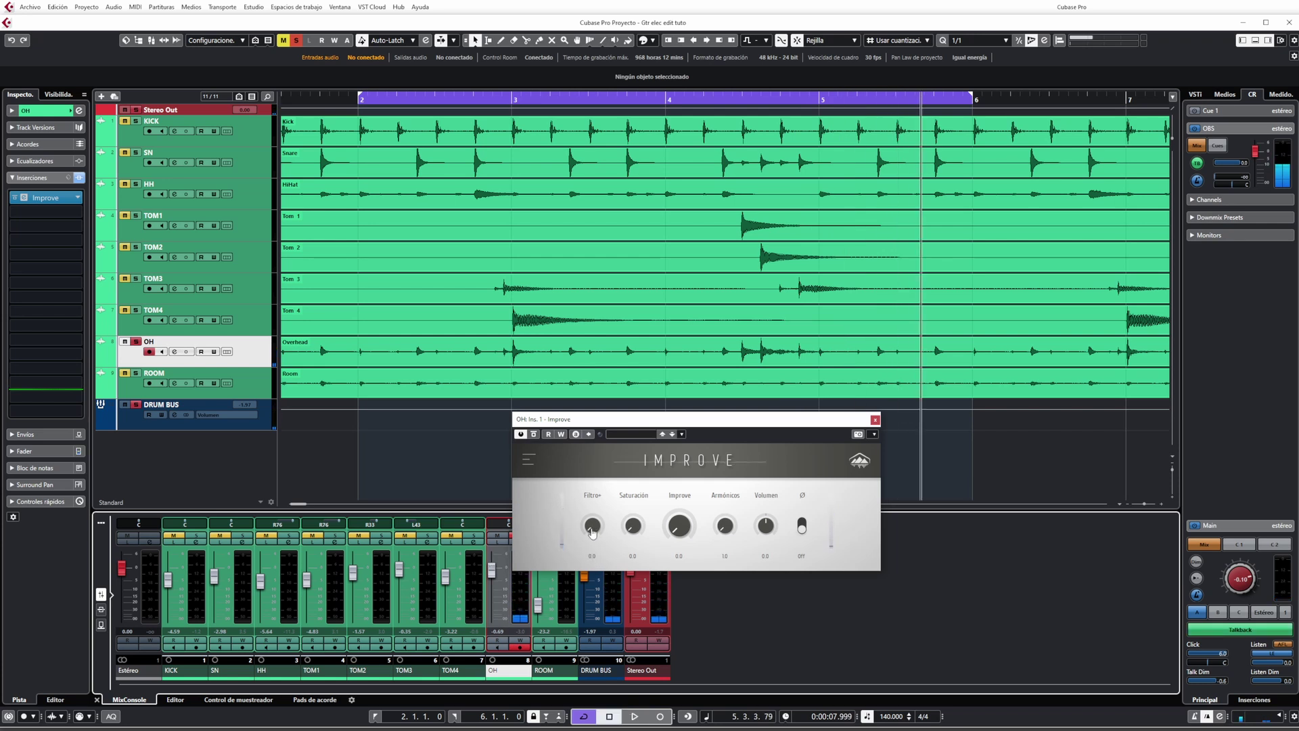
mouse_move(591, 534)
mouse_down()
mouse_move(594, 494)
mouse_move(613, 531)
mouse_up()
key(space)
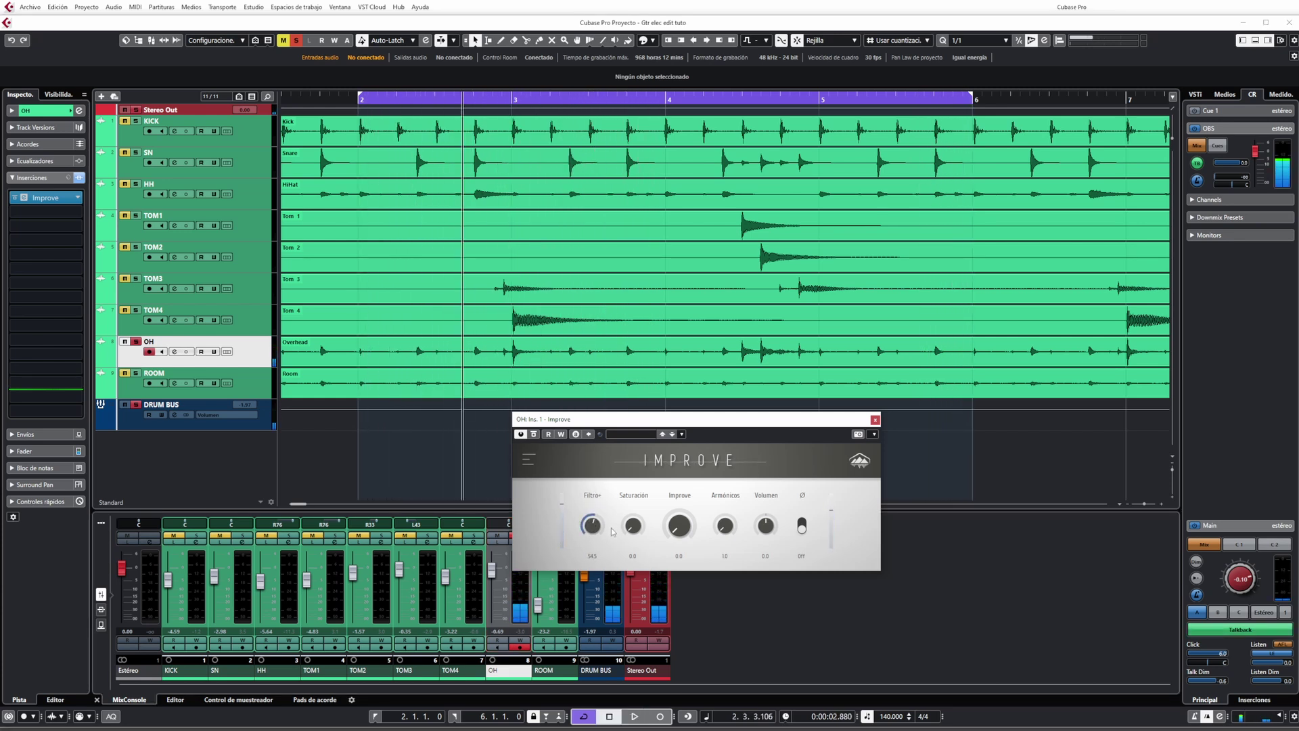
scroll(478, 409, right, 3)
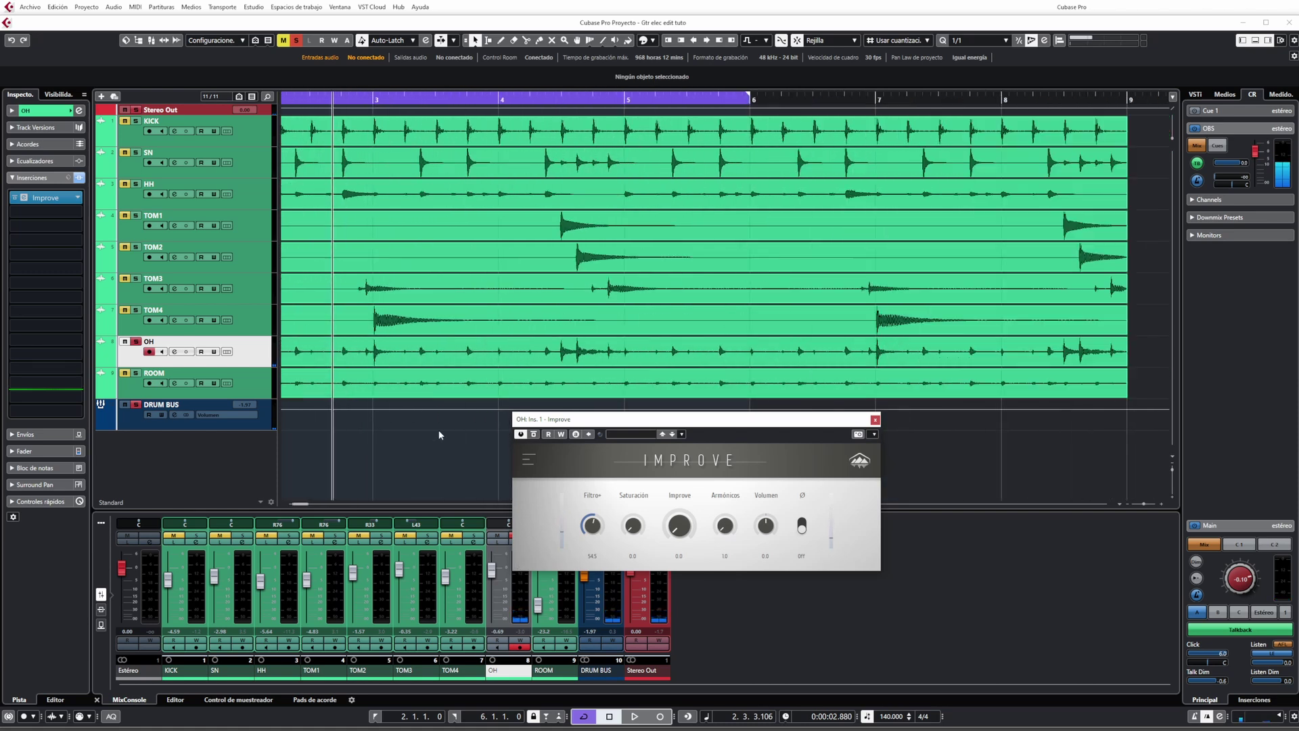
Step: Close the overheads' Improve, then solo the ROOM track and play it looped from bar 2 to bar 6
click(875, 420)
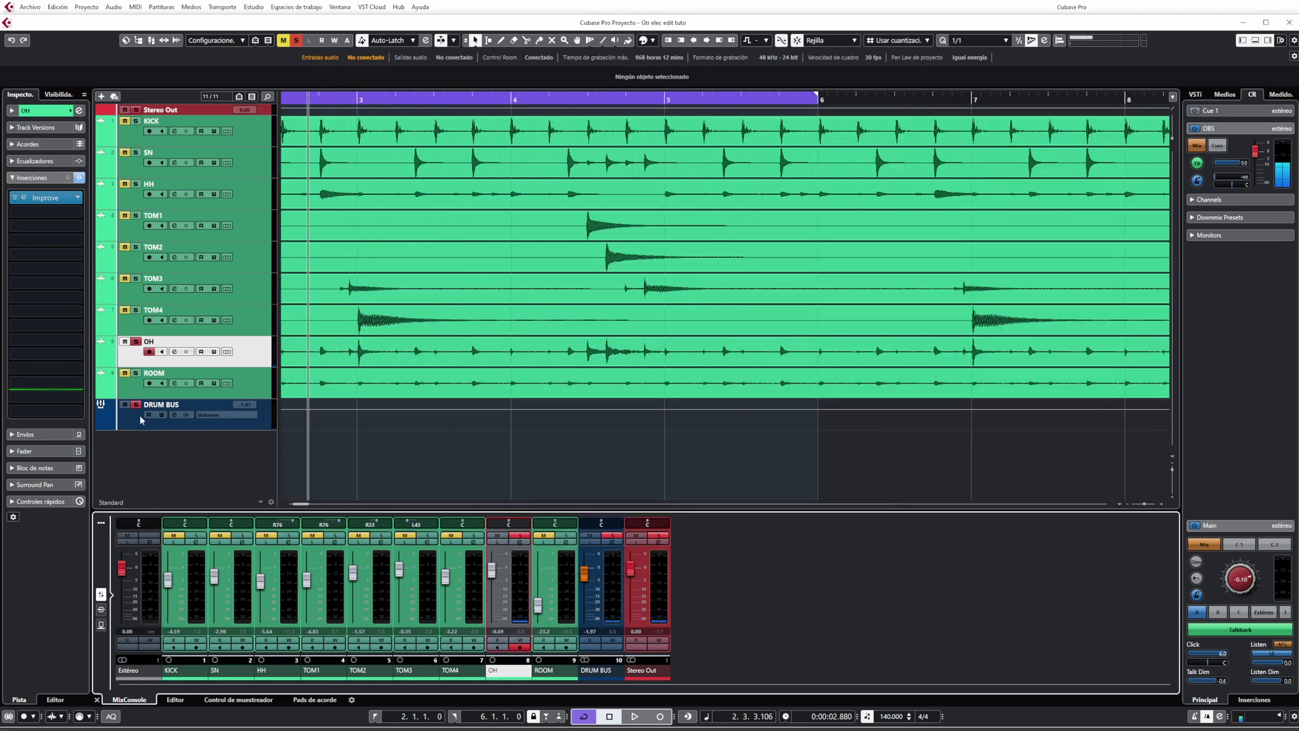
ctrl+click(135, 374)
key(space)
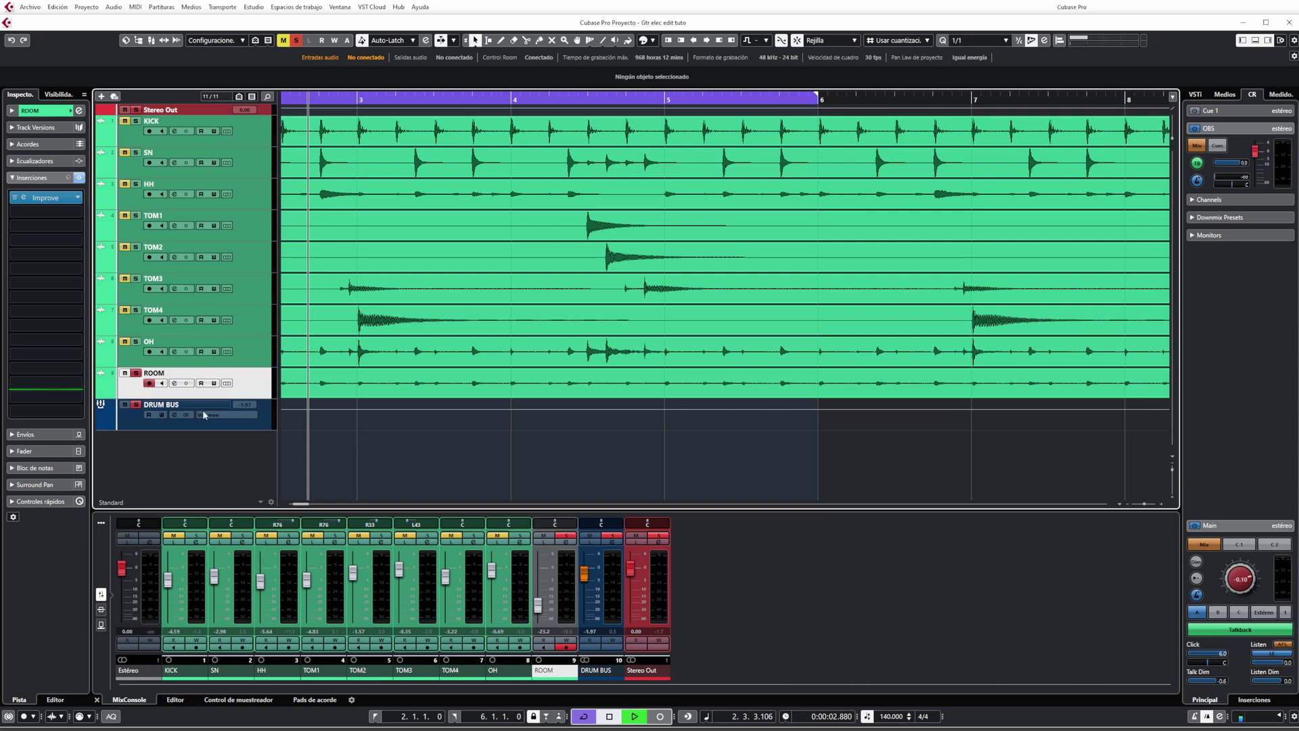
click(565, 542)
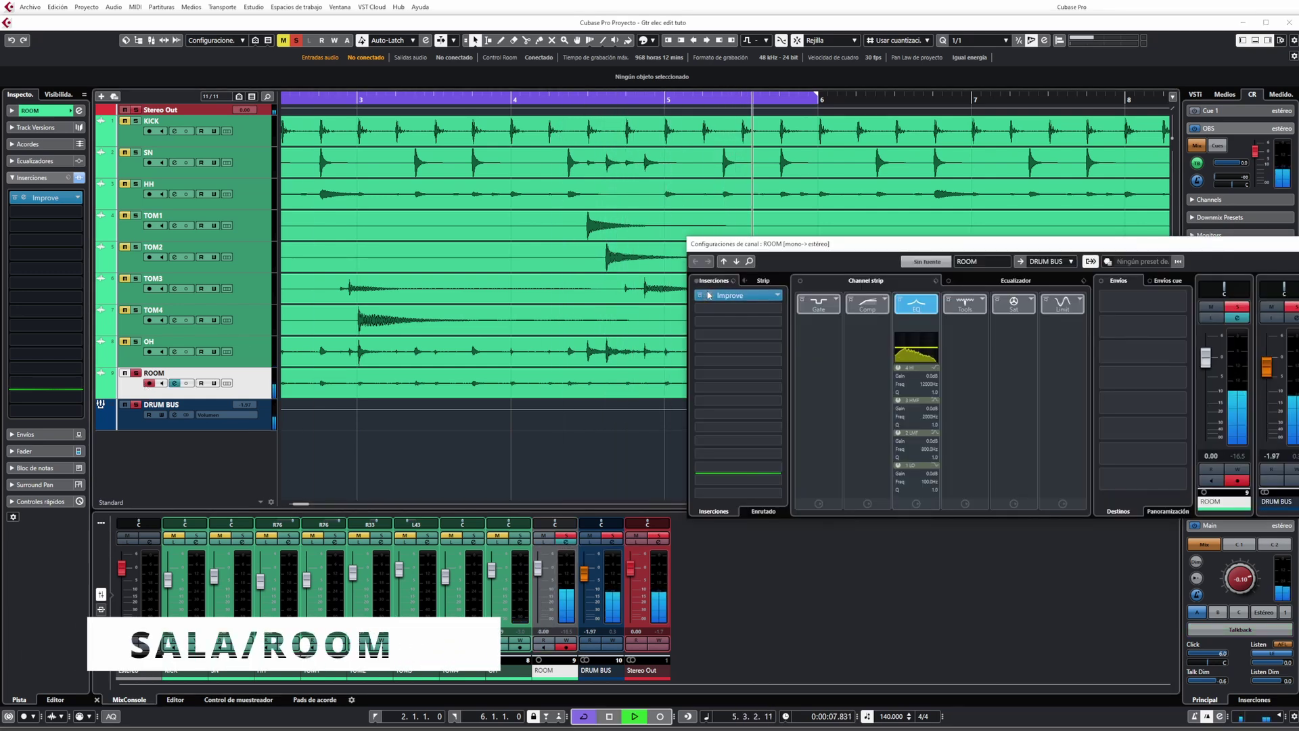
click(1298, 243)
key(space)
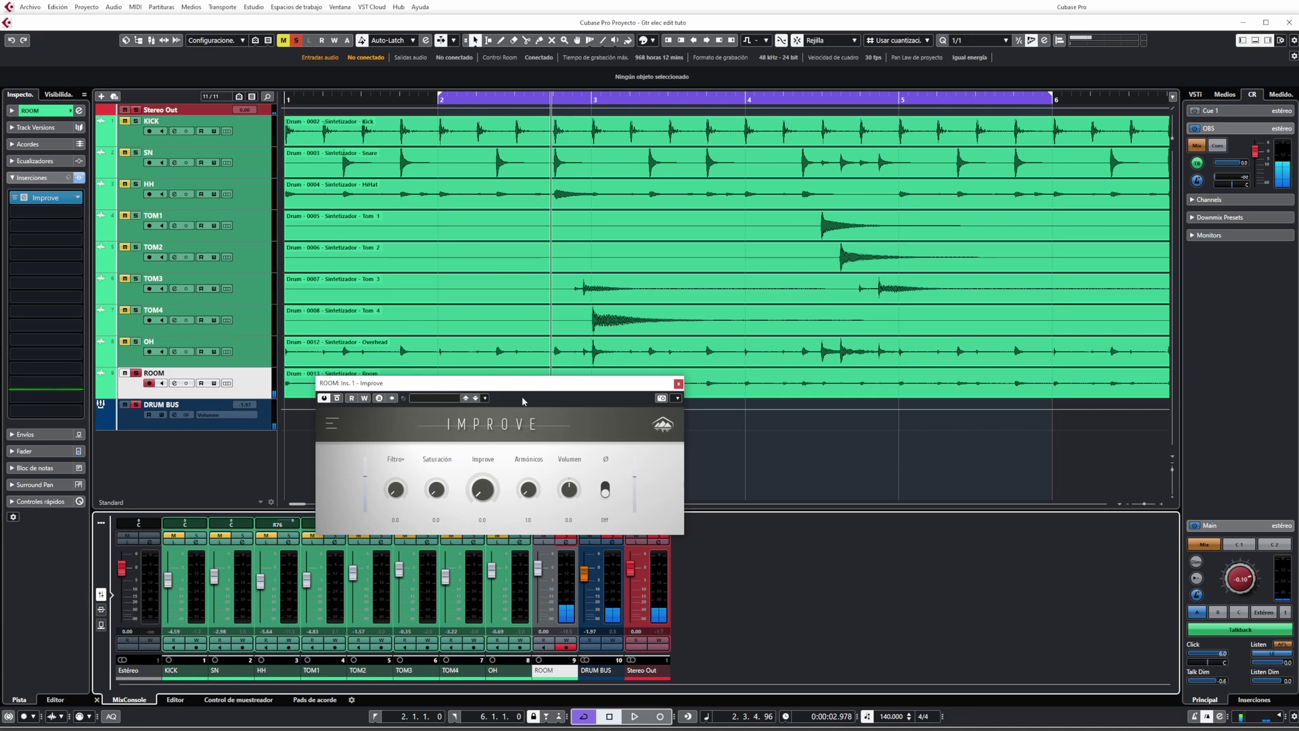
Step: Set ROOM's Armónicos to about 9.1 in Improve during playback and compare it with the plug-in bypassed
drag(544, 385, 637, 351)
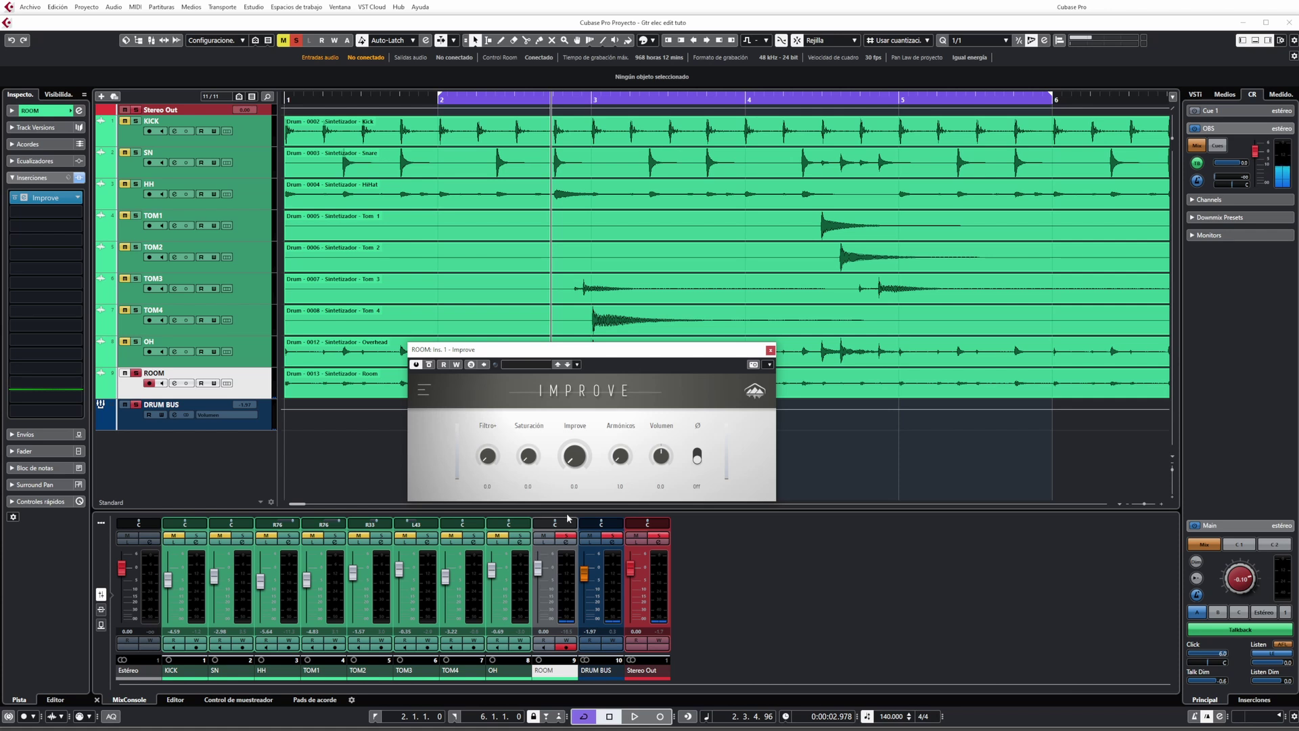
key(space)
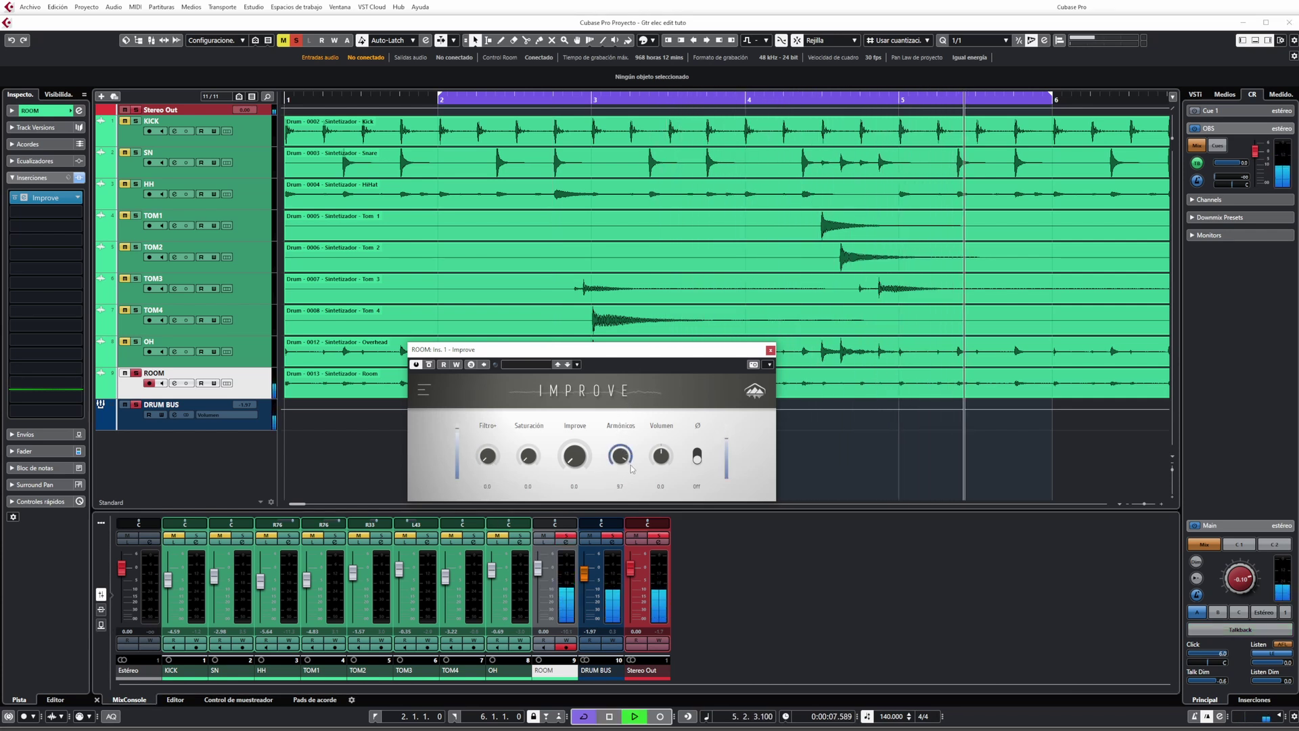
click(428, 365)
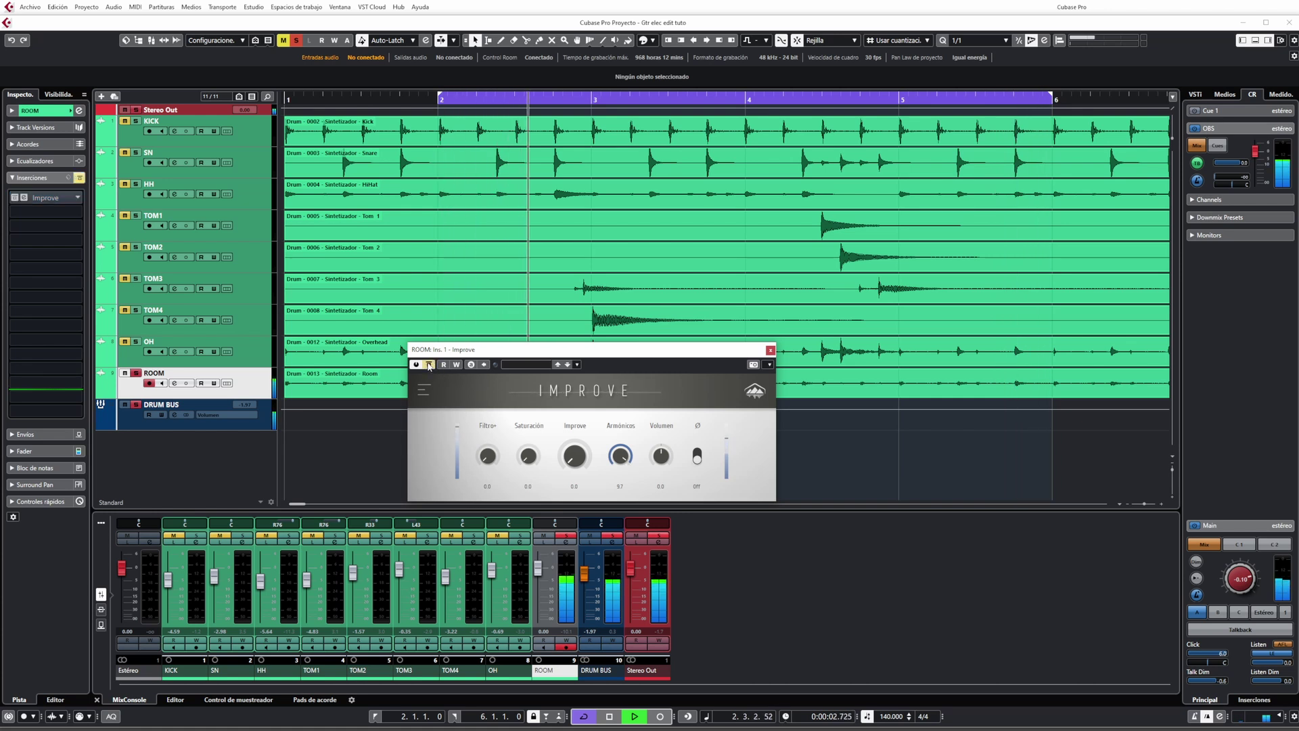
click(429, 365)
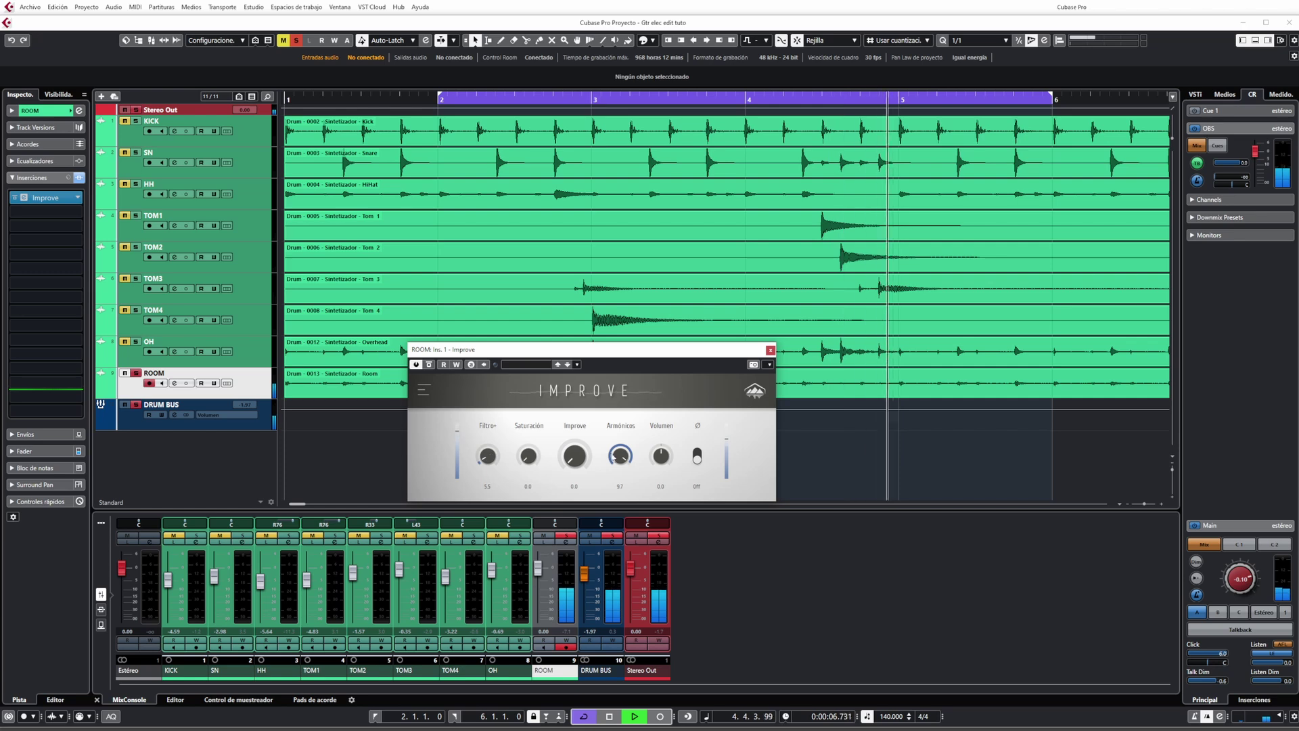
Step: Pull the OH and ROOM faders fully down and clear every track's solo and mute
drag(492, 570, 482, 671)
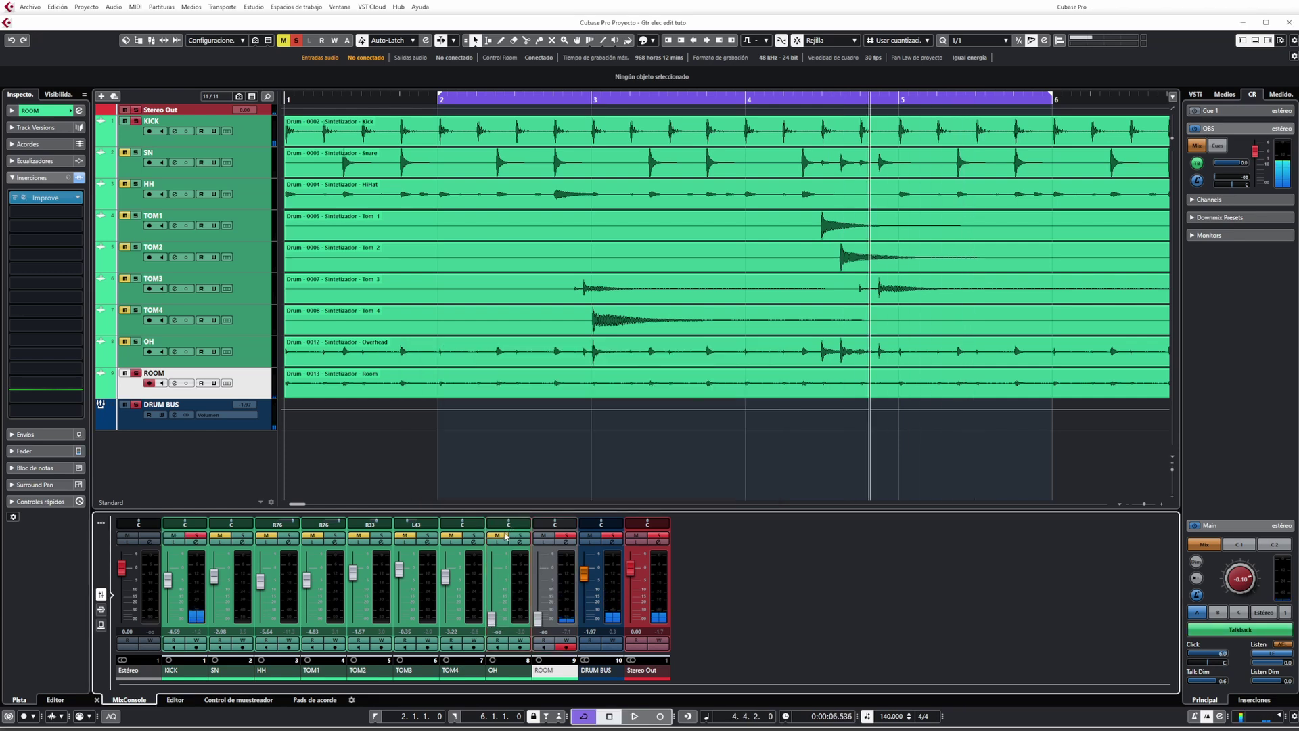
click(296, 40)
click(283, 39)
Step: Play the whole kit from the loop start and lower the TOM4 fader to about -7.12 and TOM3 to about -4.61
key(g)
key(KP_1)
key(space)
drag(446, 581, 445, 590)
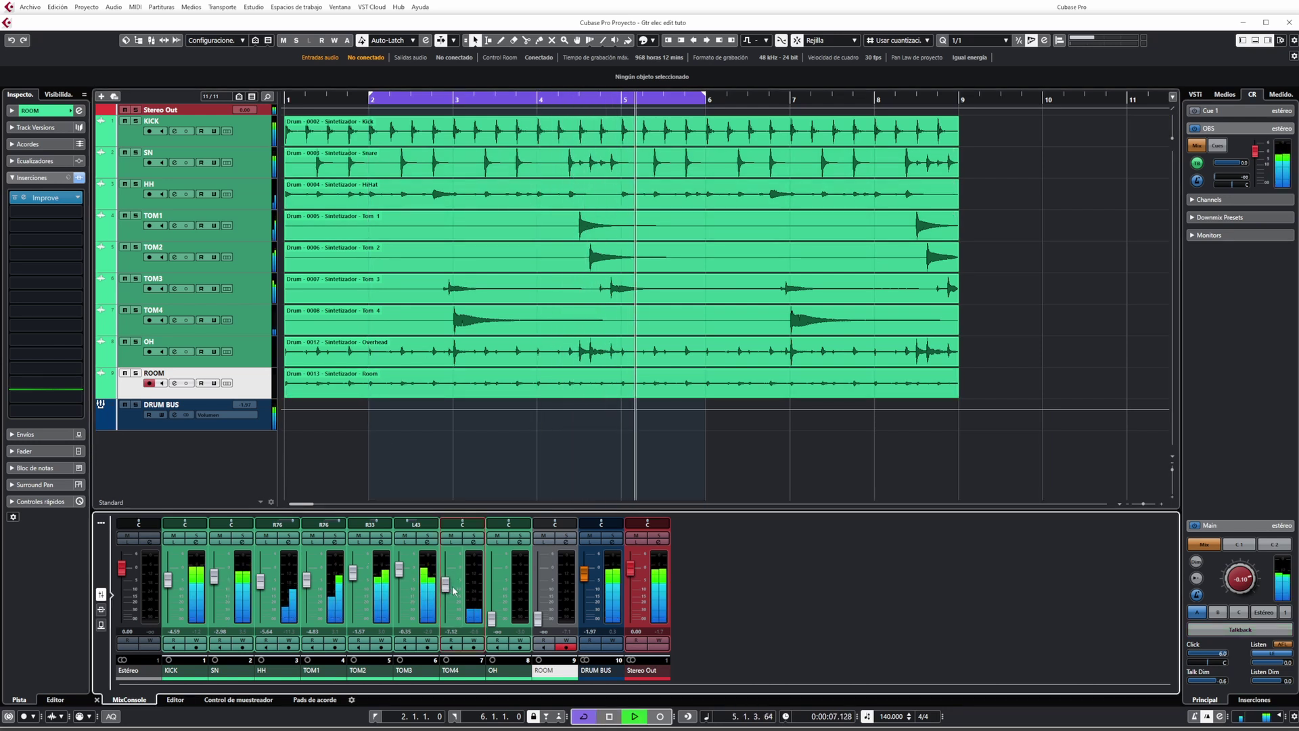
key(space)
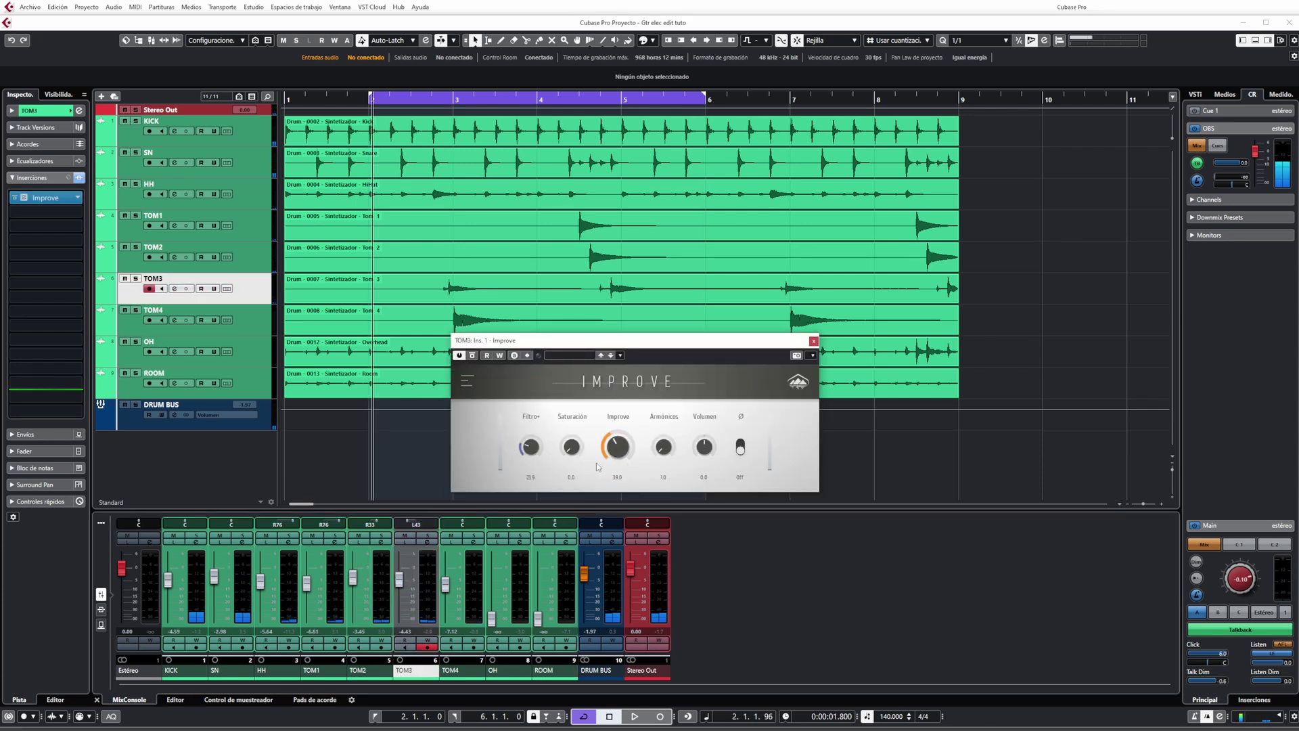
Step: Reduce the Improve amount to about 39.5 on TOM2 and about 18 on TOM4 during playback, then close the tom plug-in windows
click(476, 541)
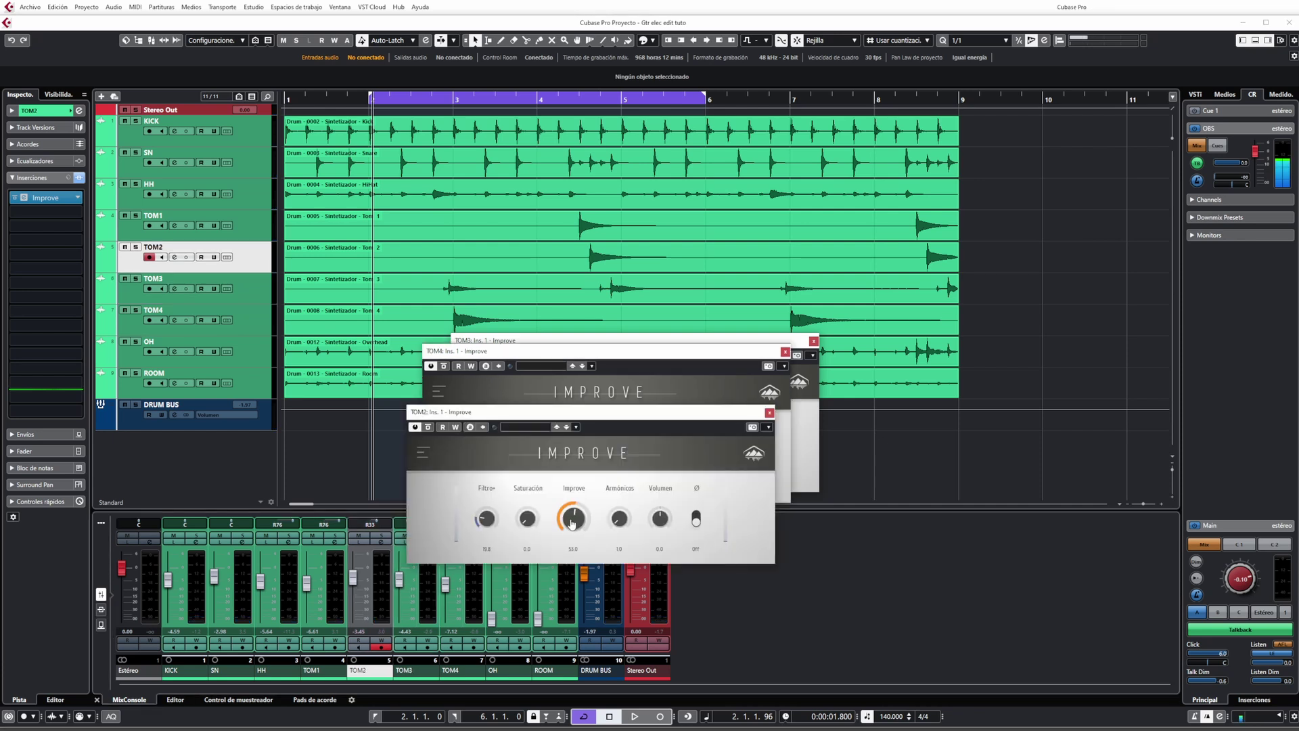
key(space)
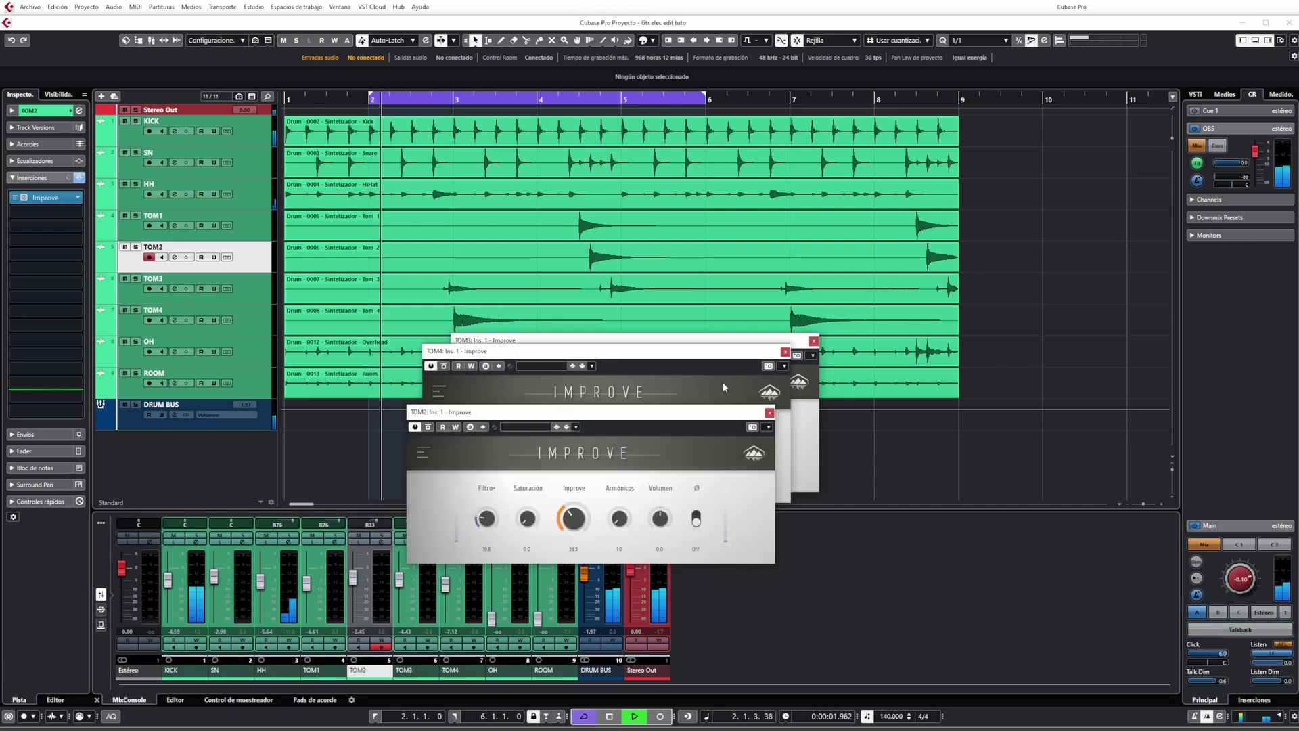
click(769, 412)
click(814, 340)
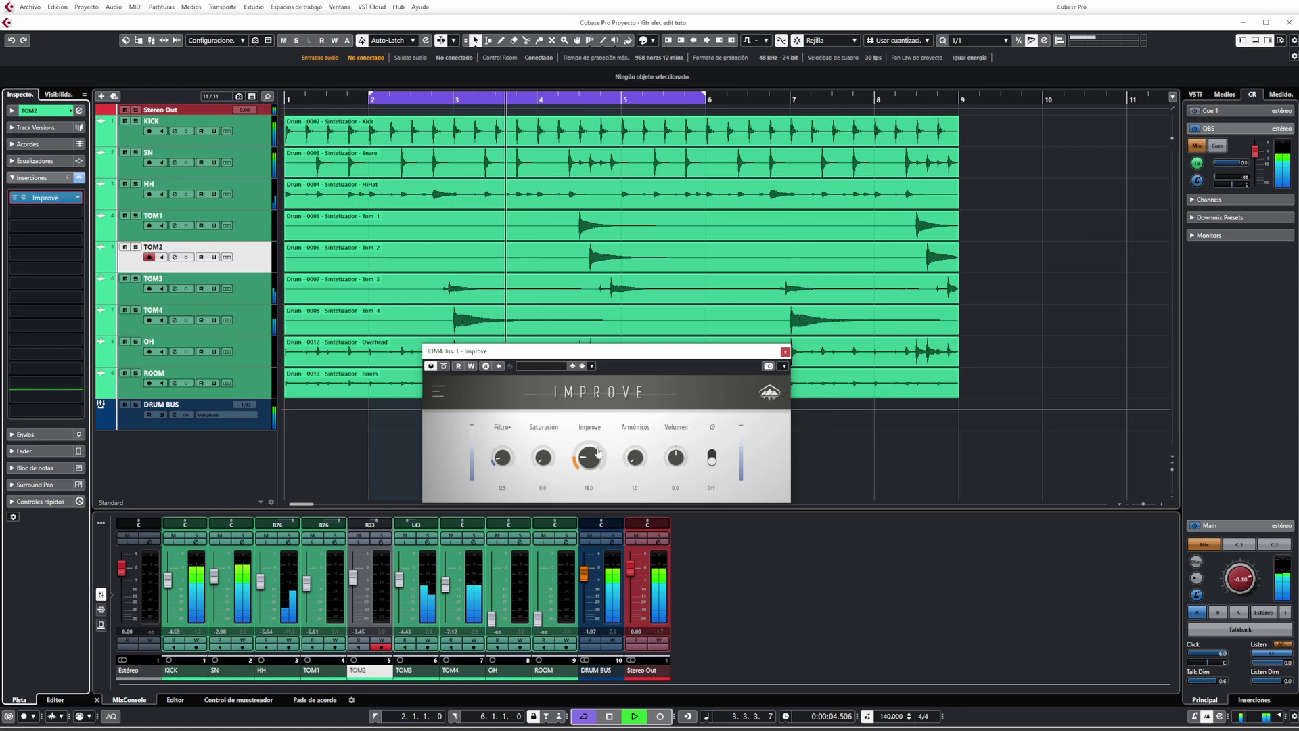
click(785, 351)
key(space)
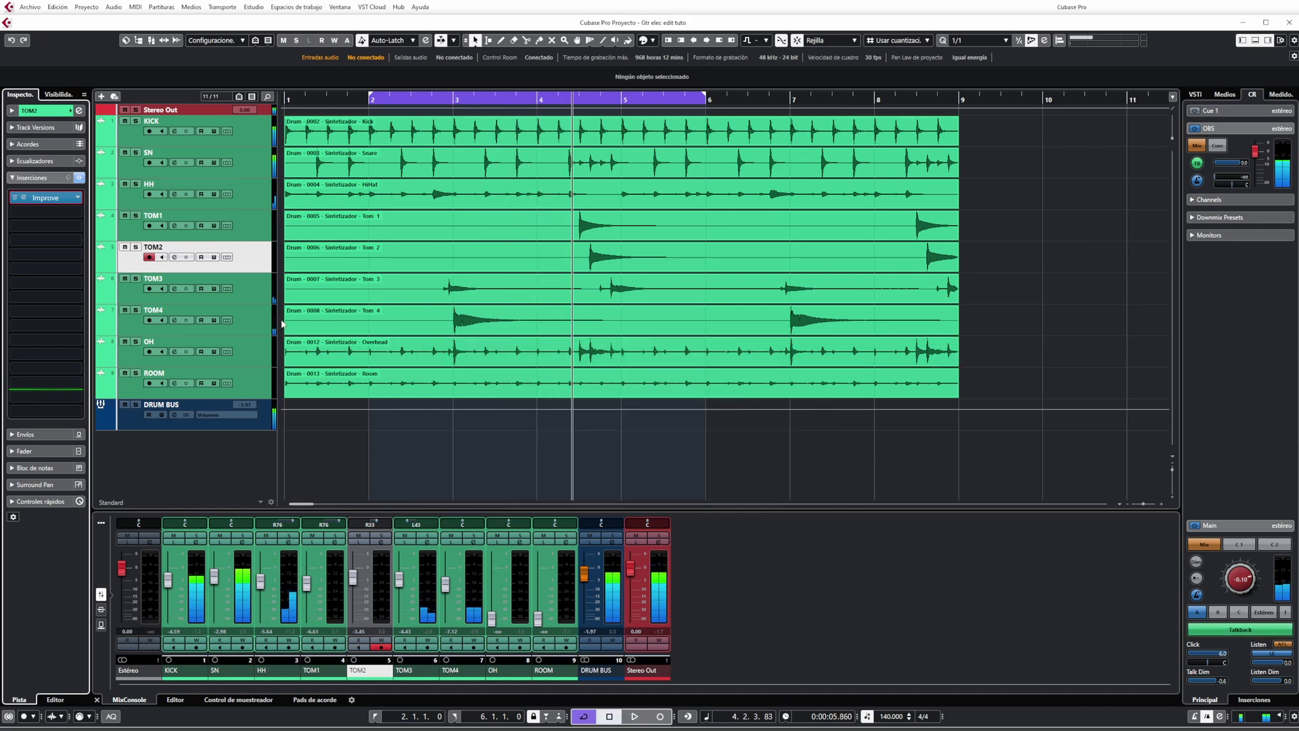
Step: Select tracks TOM1 to TOM4 and add a stereo group track named TOM BUS for them, choosing its audio output
click(256, 230)
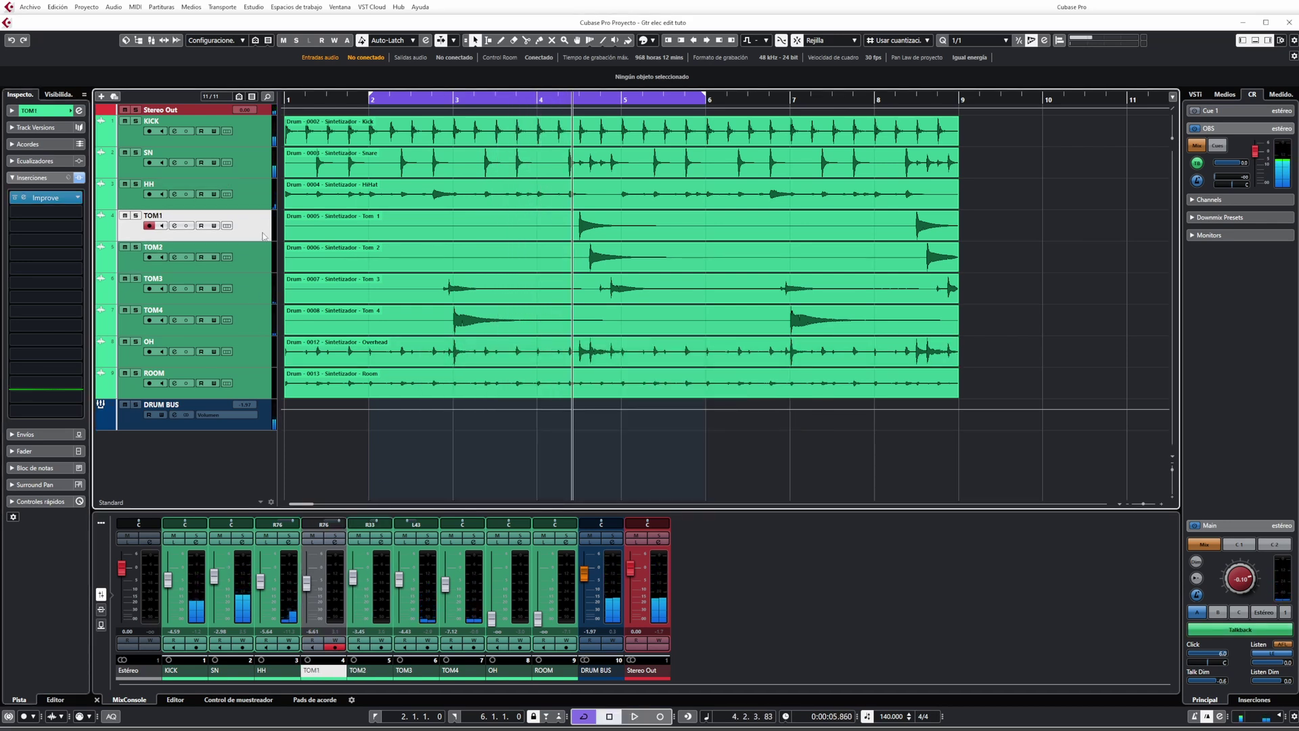
shift+click(260, 318)
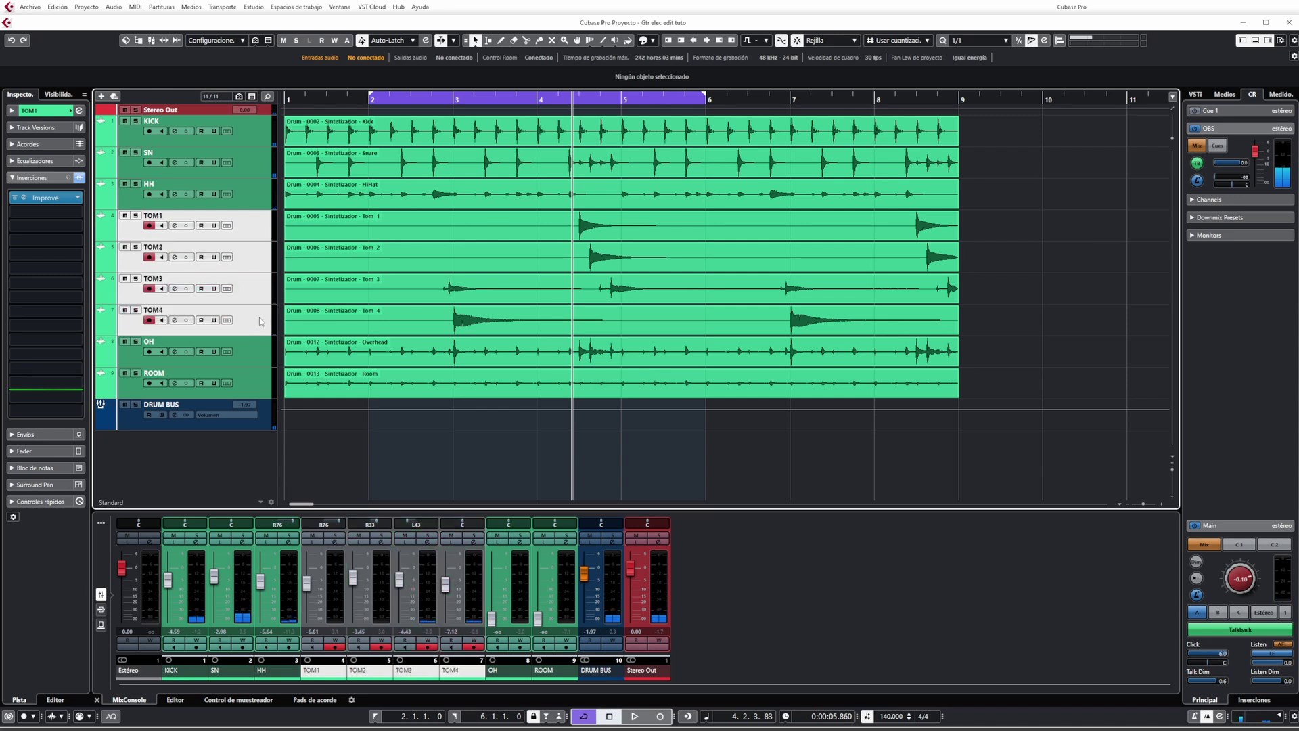
key(shift+g)
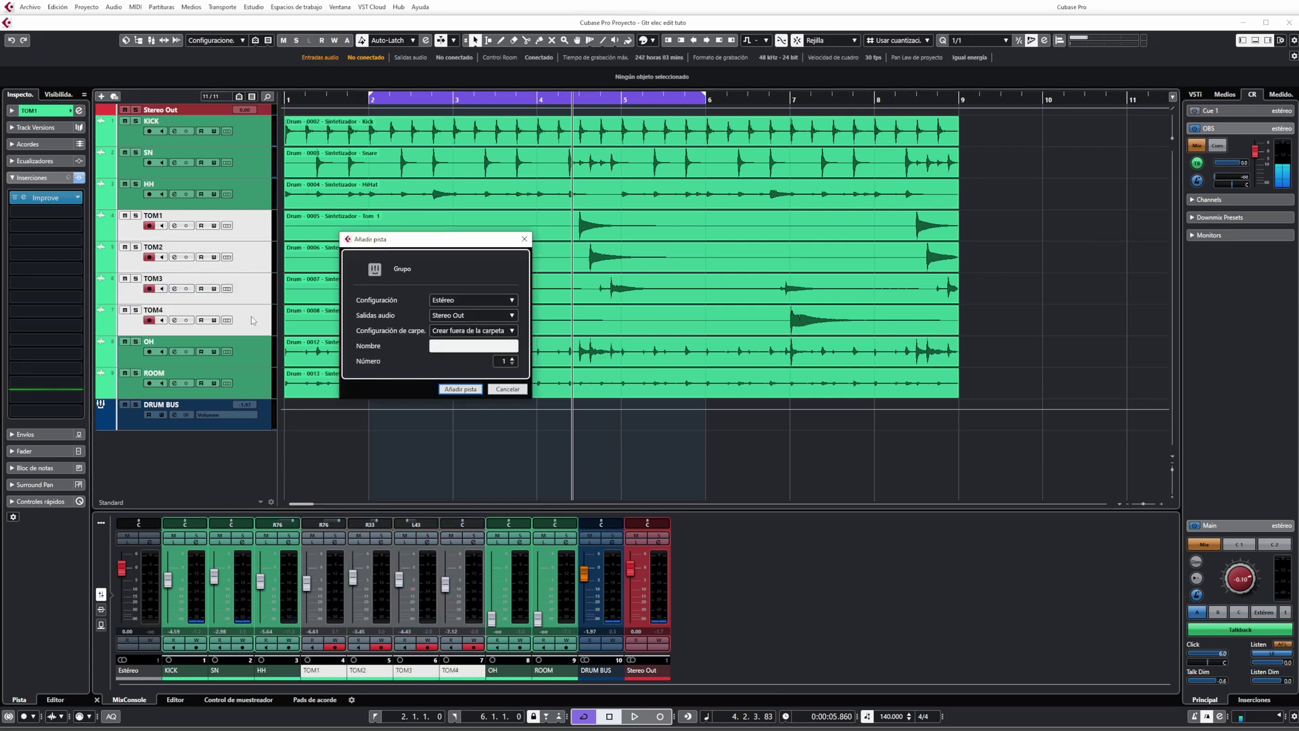
text(tom b)
text(TOM BUS)
click(454, 315)
click(488, 385)
Step: Play the looped drum mix and compare it with all channel inserts bypassed and active
key(space)
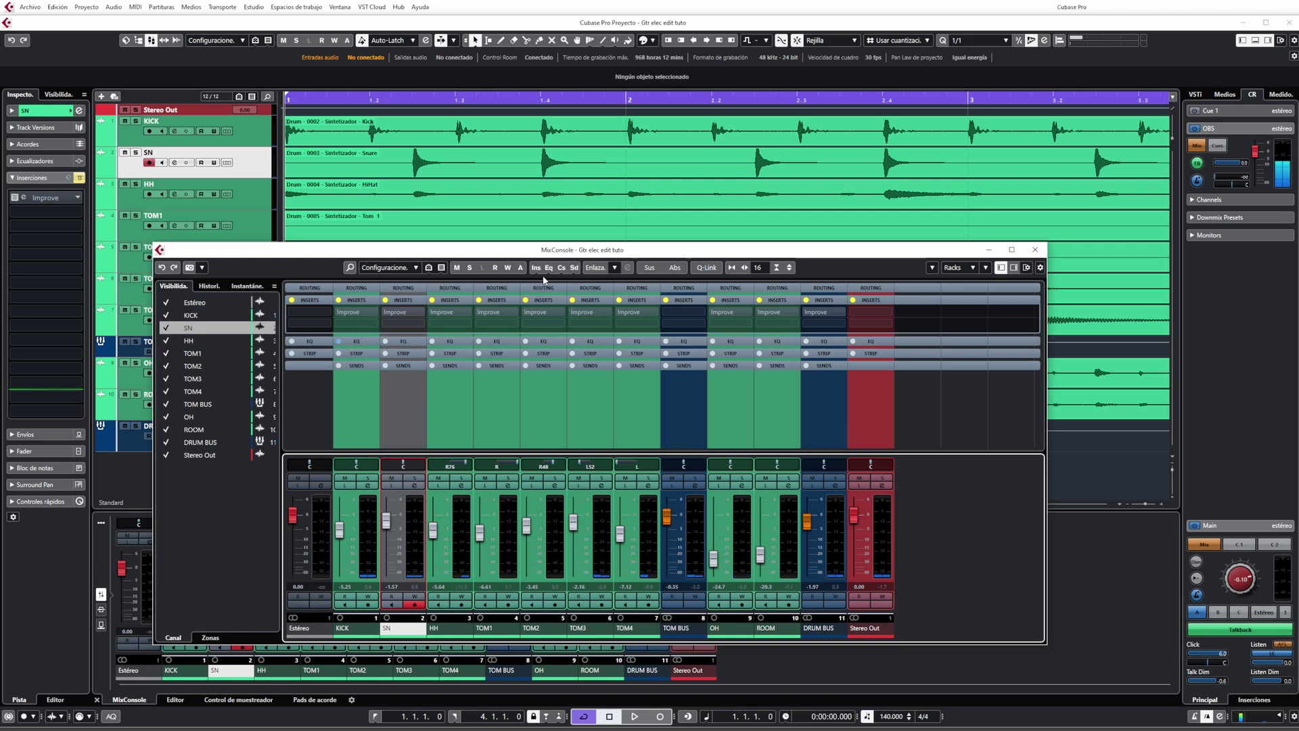
key(space)
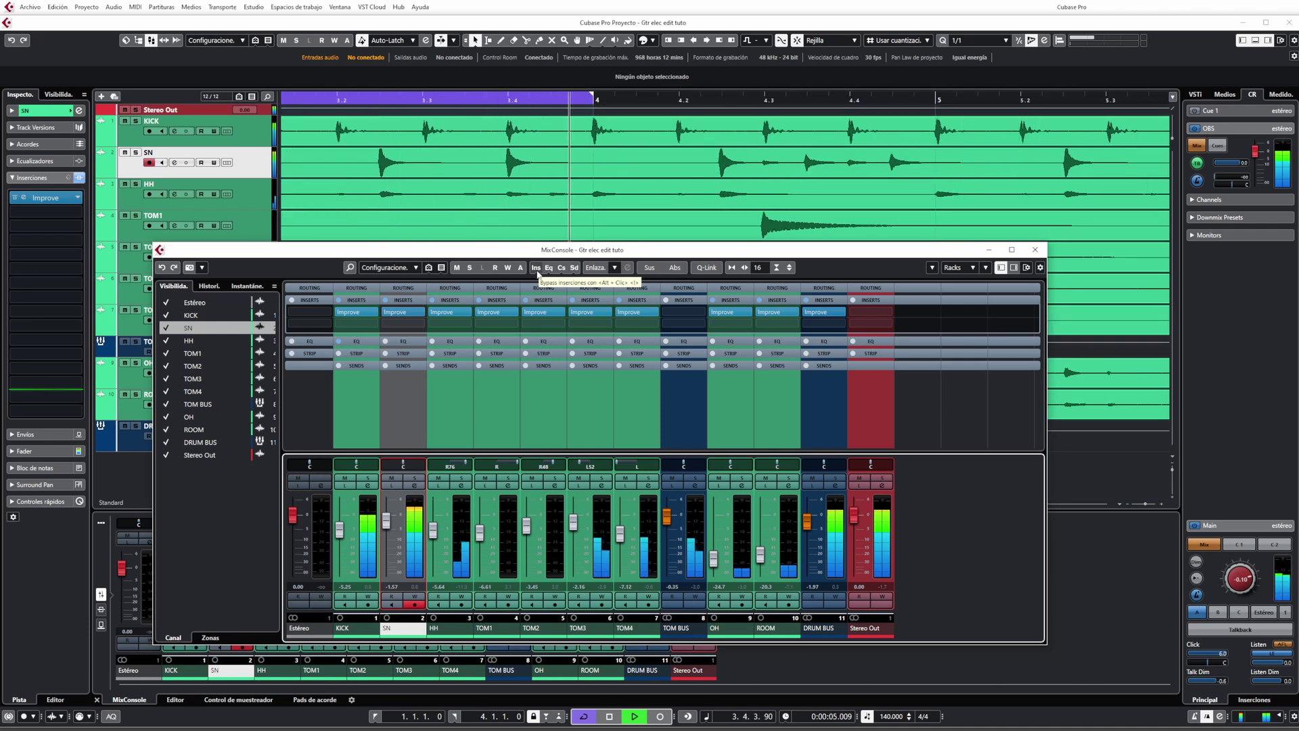
click(537, 268)
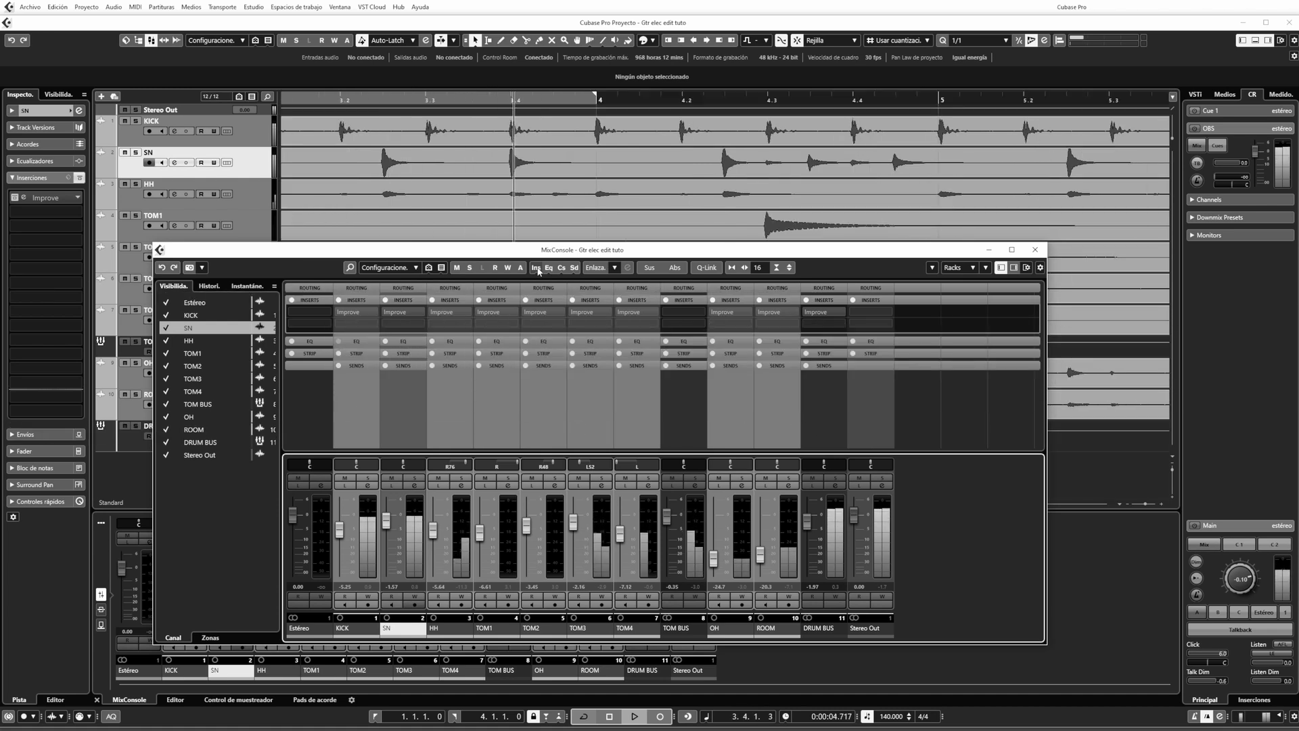
click(538, 269)
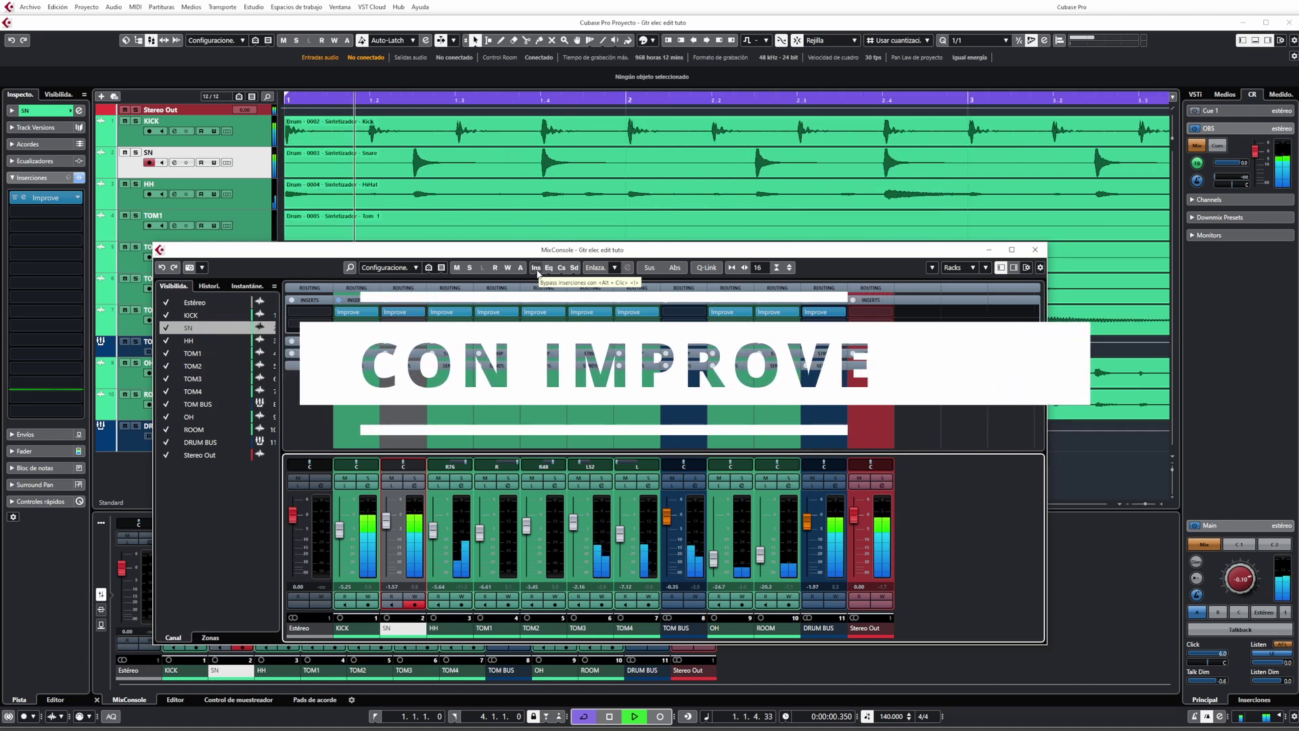
Step: Stop playback and open the Improve plug-in on the DRUM BUS channel
key(space)
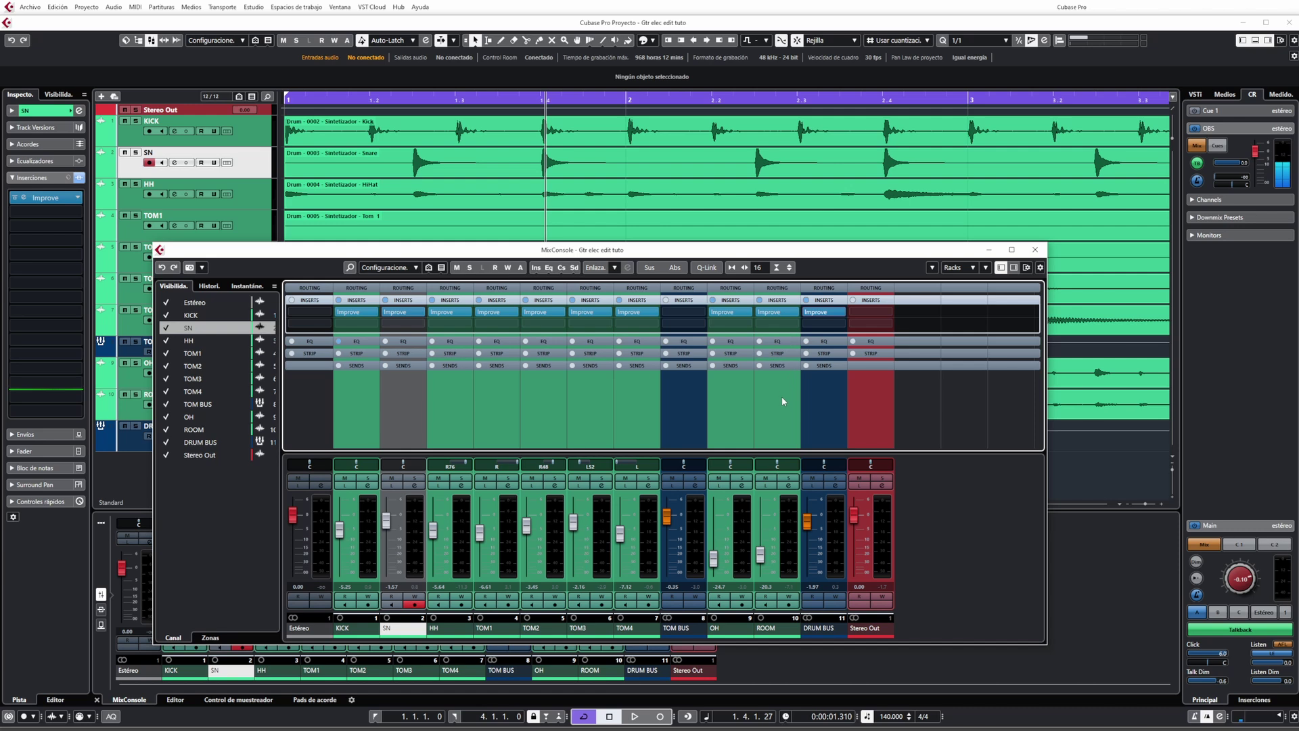
click(818, 311)
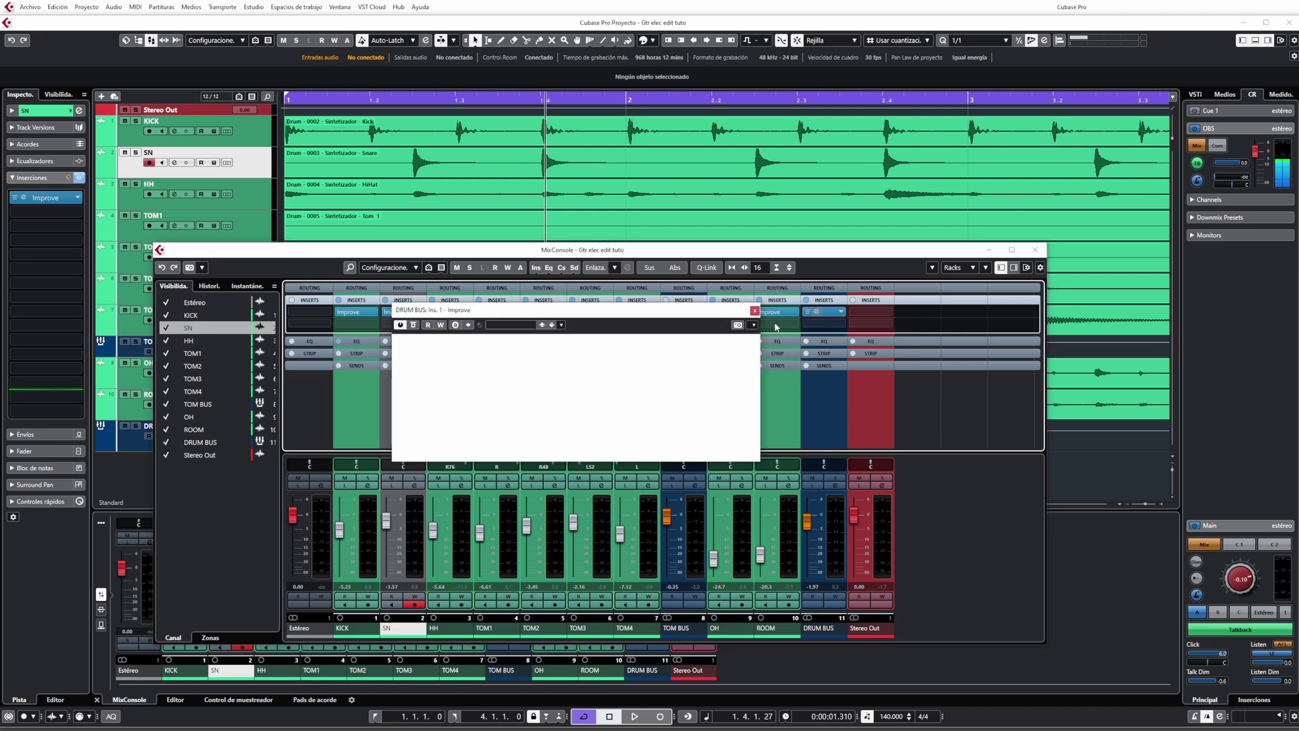